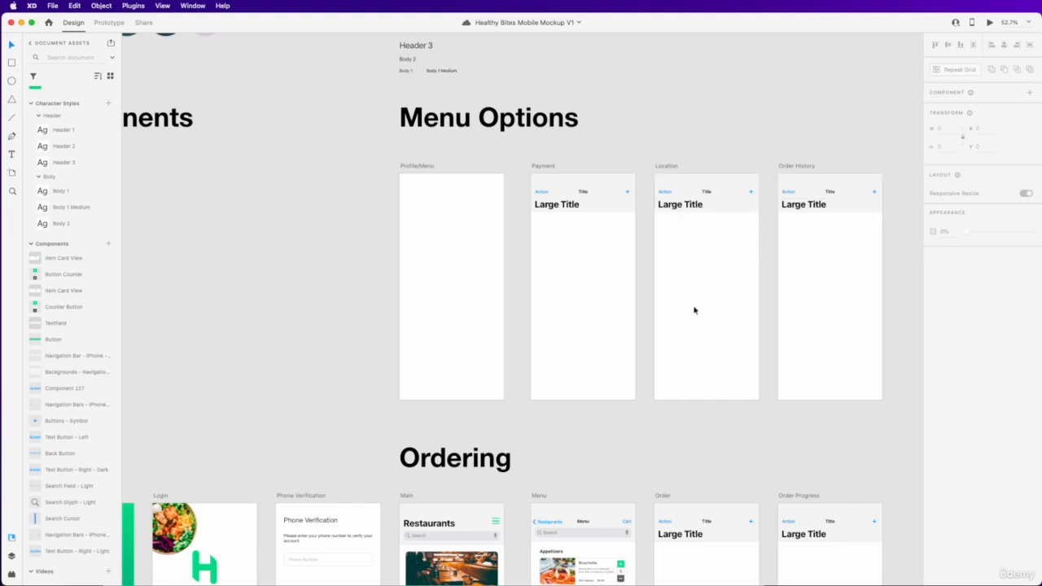
# Apply the Header 2 character style to the Healthy Bites title on the Splash Screen artboard.
pyautogui.scroll(-5, 693, 310)
pyautogui.hscroll(-6, 694, 310)
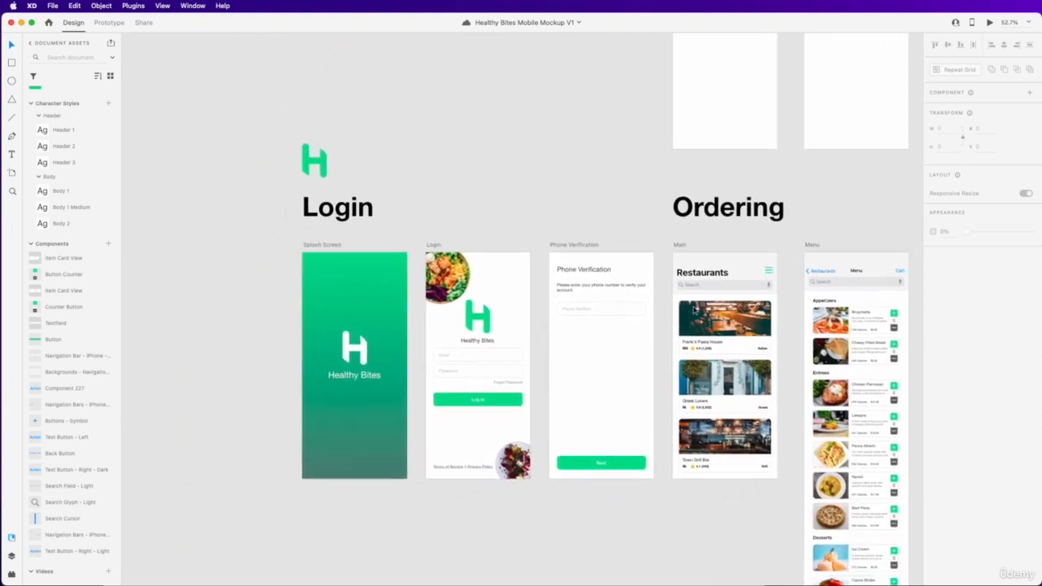
pyautogui.hscroll(-2, 694, 310)
pyautogui.scroll(5, 511, 288)
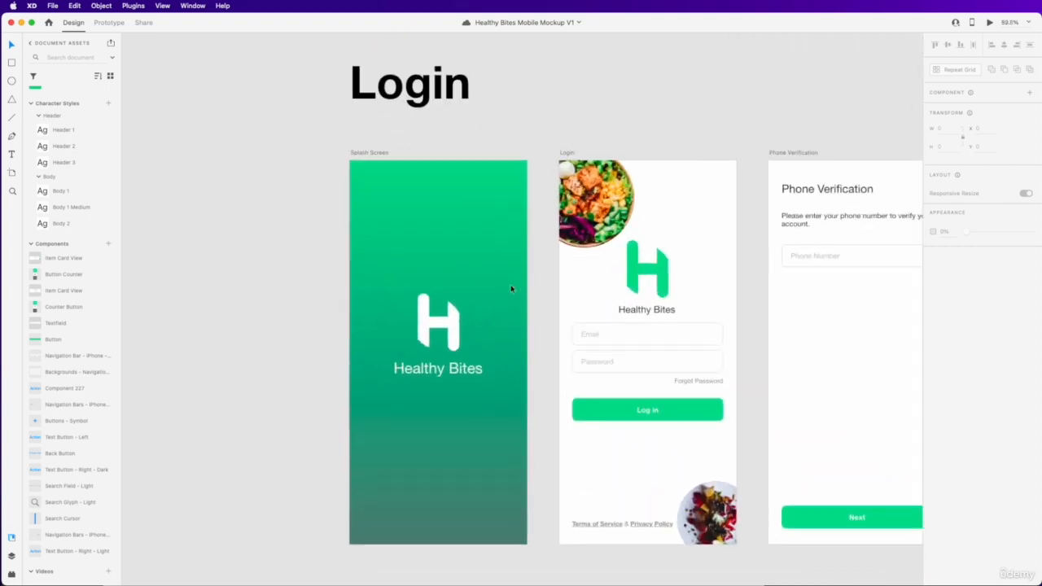
pyautogui.click(440, 371)
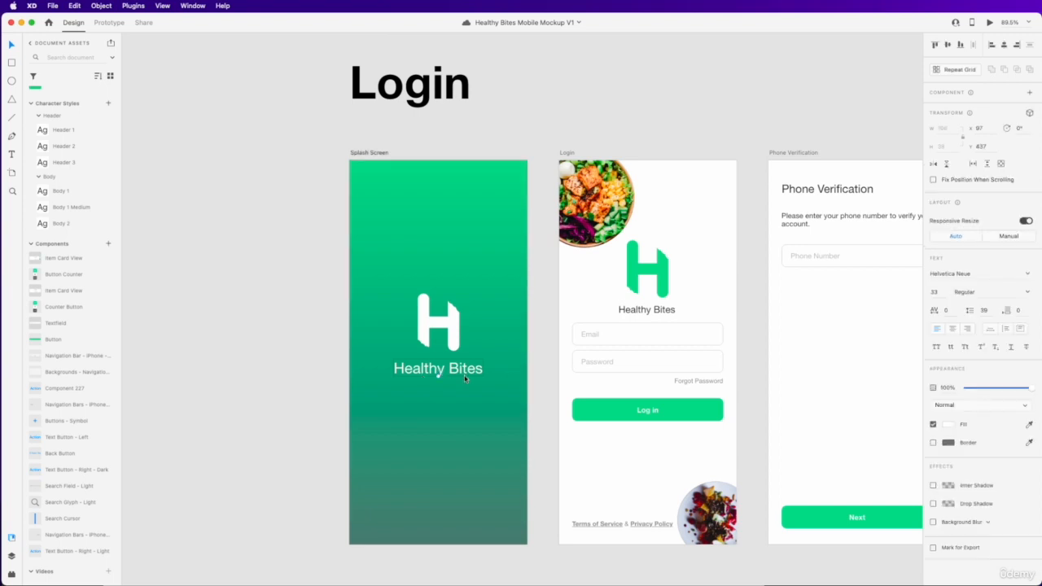
pyautogui.scroll(-3, 463, 374)
pyautogui.hscroll(-1, 463, 374)
pyautogui.click(62, 130)
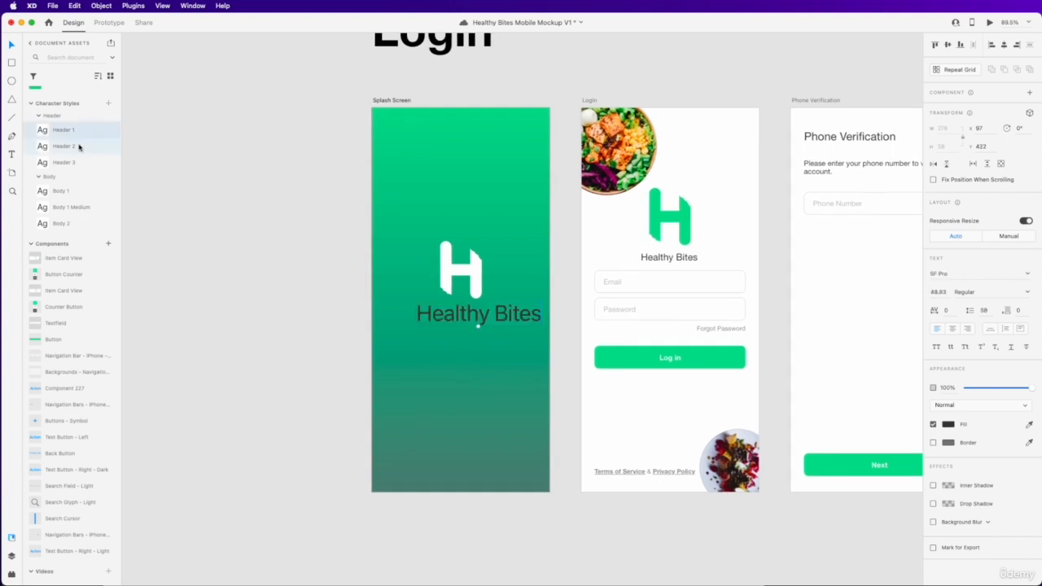
pyautogui.click(65, 145)
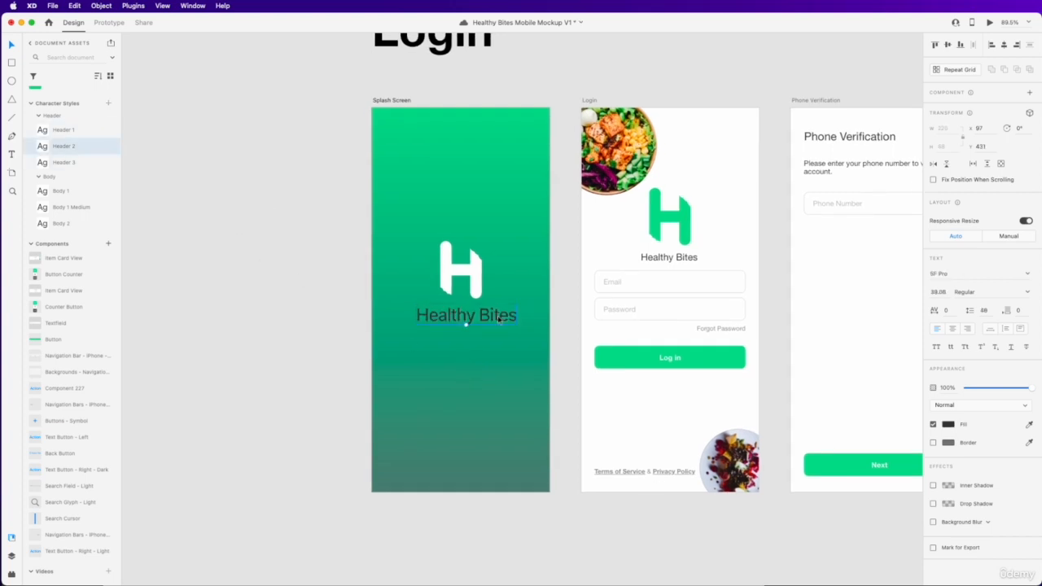
# Compare against the Typeset samples and set the splash screen title's fill colour to white, #FFFFFF.
pyautogui.scroll(15, 499, 318)
pyautogui.hscroll(3, 498, 318)
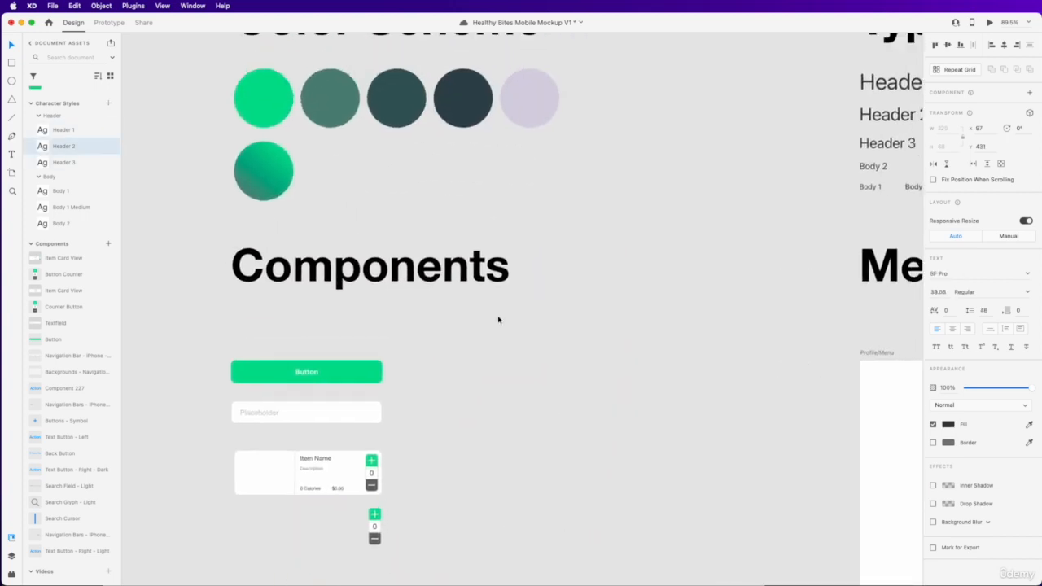
pyautogui.hscroll(5, 499, 318)
pyautogui.scroll(2, 498, 319)
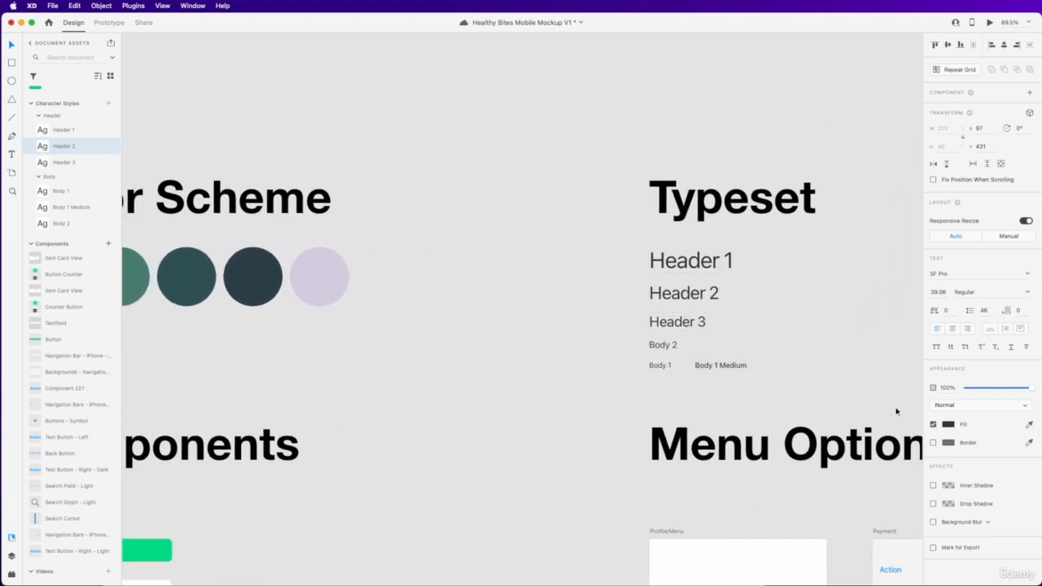
pyautogui.scroll(-10, 704, 380)
pyautogui.hscroll(-5, 703, 380)
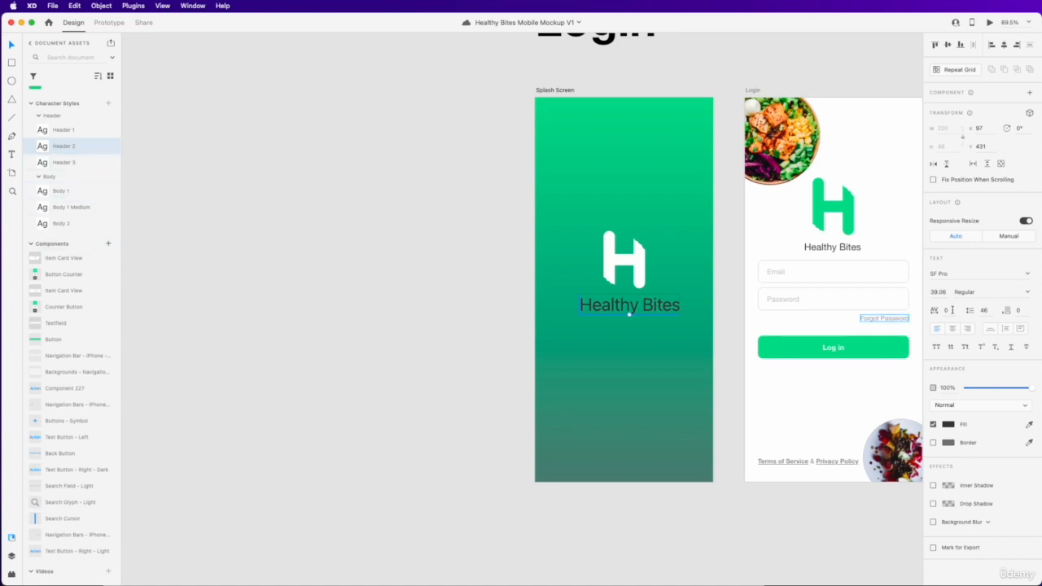
pyautogui.click(948, 424)
pyautogui.moveTo(834, 415); pyautogui.dragTo(783, 317)
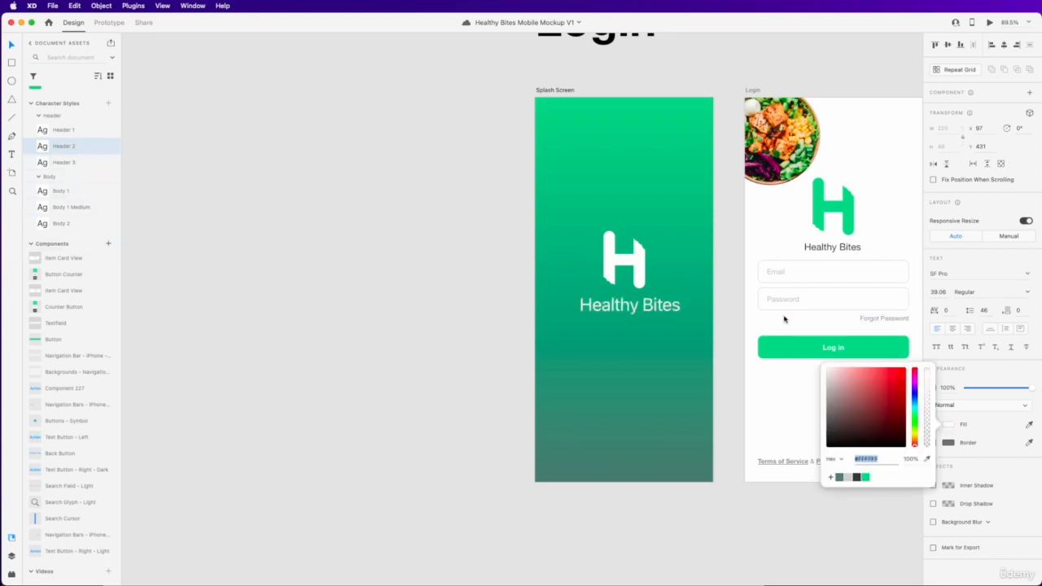
pyautogui.click(724, 337)
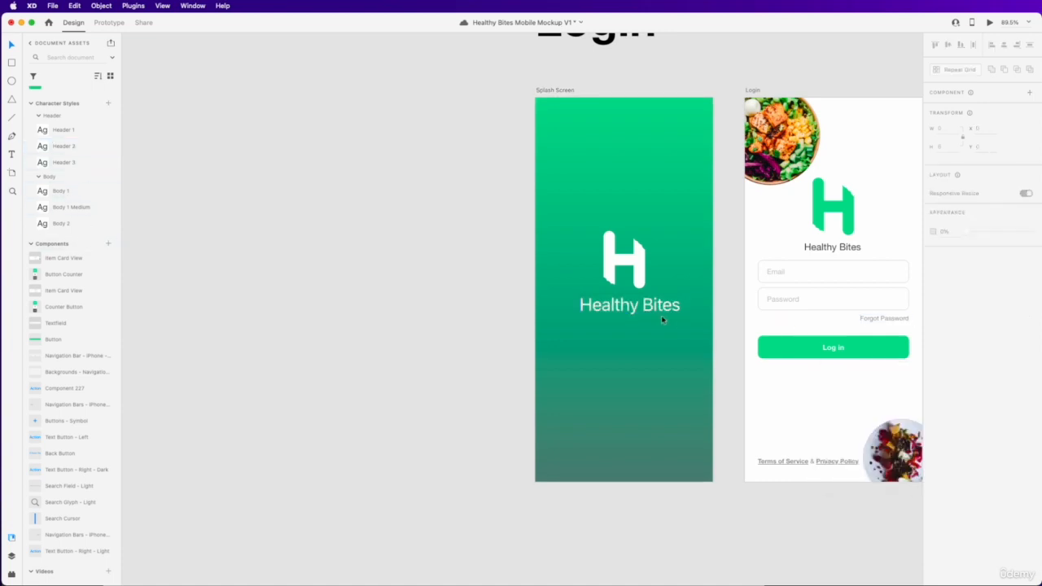
# Centre the Healthy Bites title horizontally beneath the logo on the Splash Screen artboard.
pyautogui.moveTo(668, 308); pyautogui.dragTo(662, 308)
pyautogui.click(738, 293)
pyautogui.hscroll(2, 716, 301)
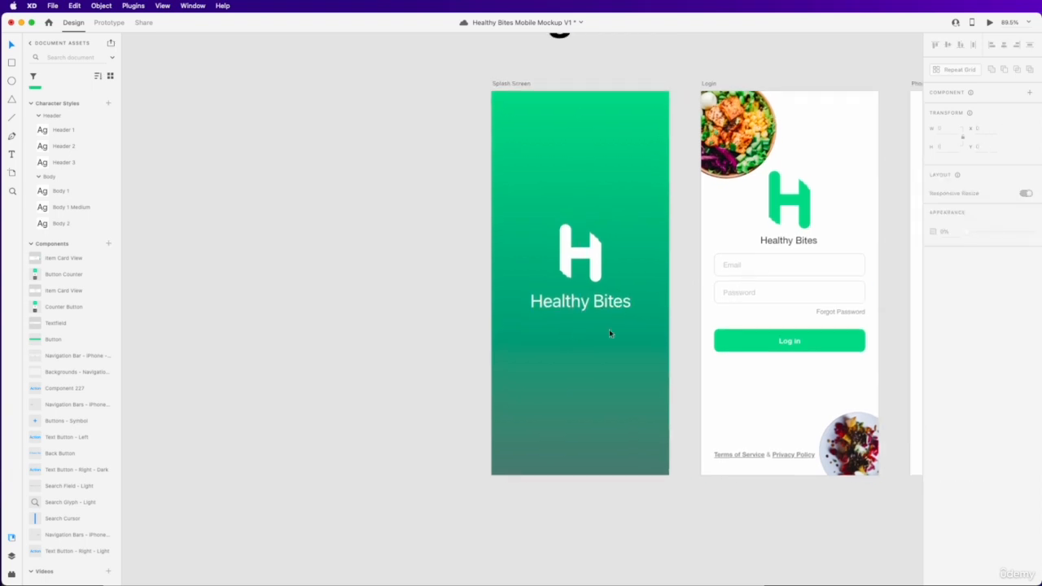
# Save the document and restyle the Login artboard's Healthy Bites title as Header 3, centred beneath the logo.
pyautogui.click(814, 241)
pyautogui.hscroll(2, 781, 269)
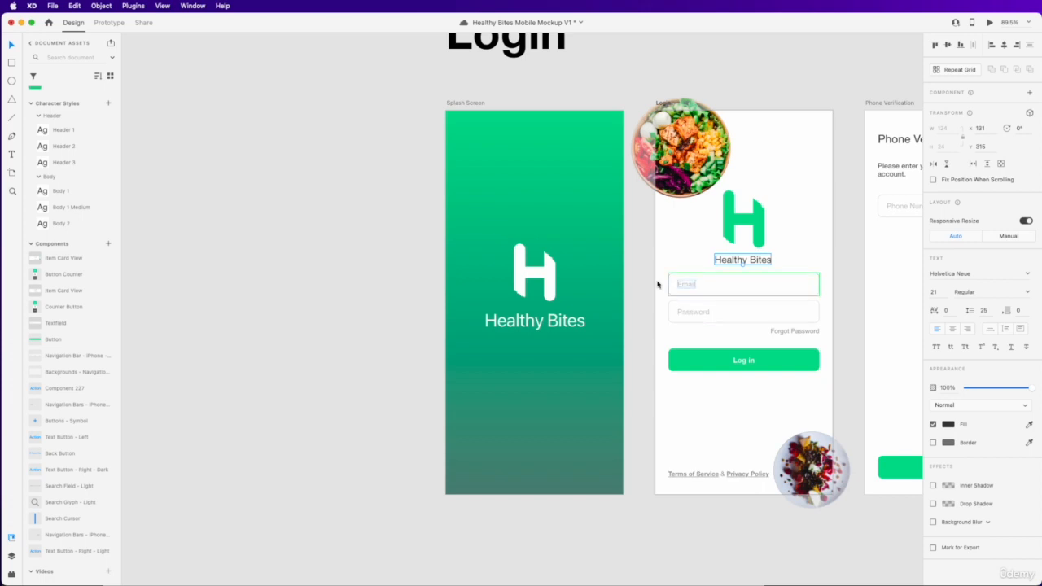
pyautogui.press('super+s')
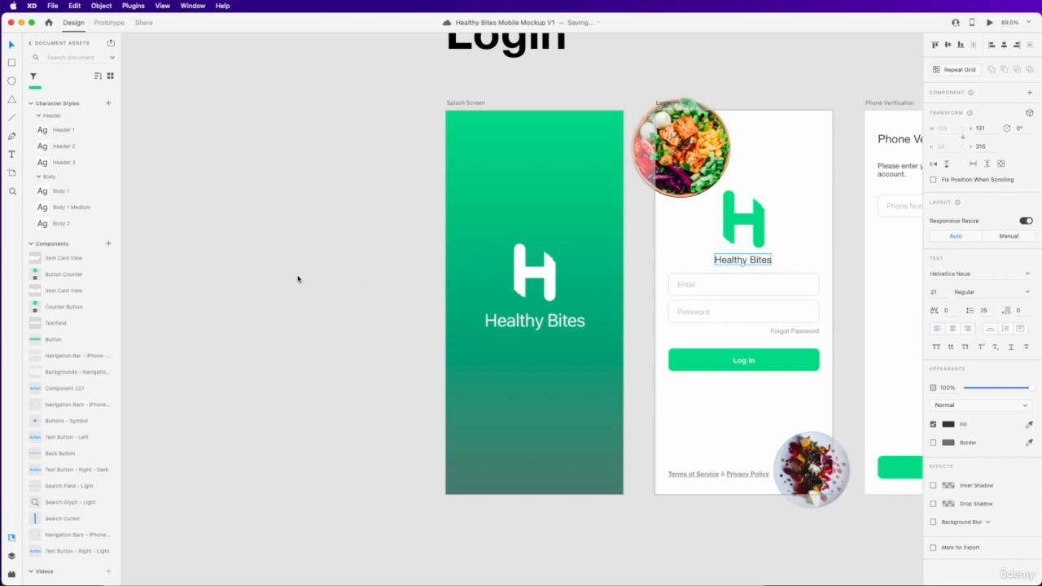
pyautogui.click(75, 149)
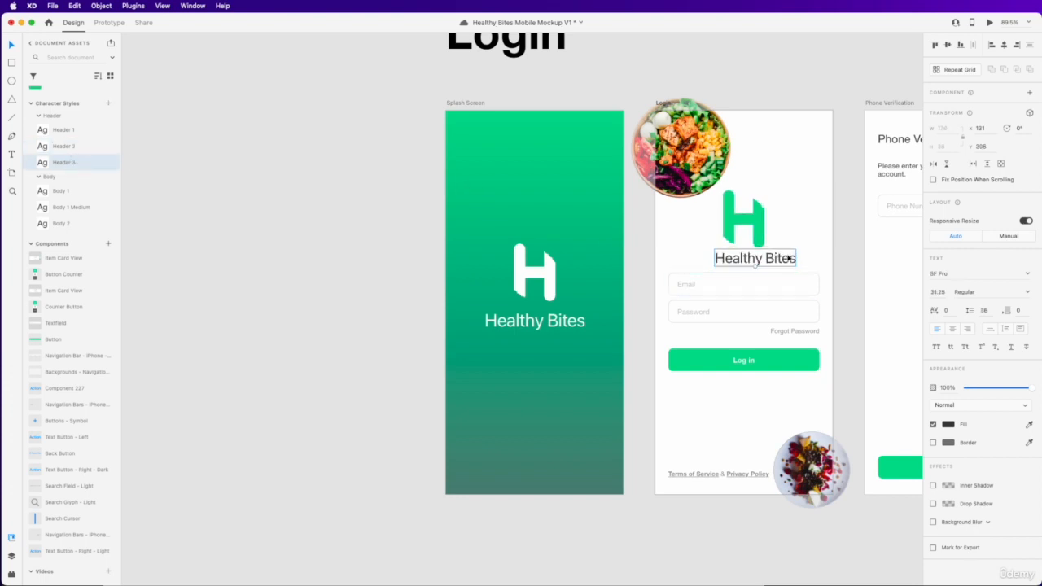
pyautogui.moveTo(786, 260); pyautogui.dragTo(773, 266)
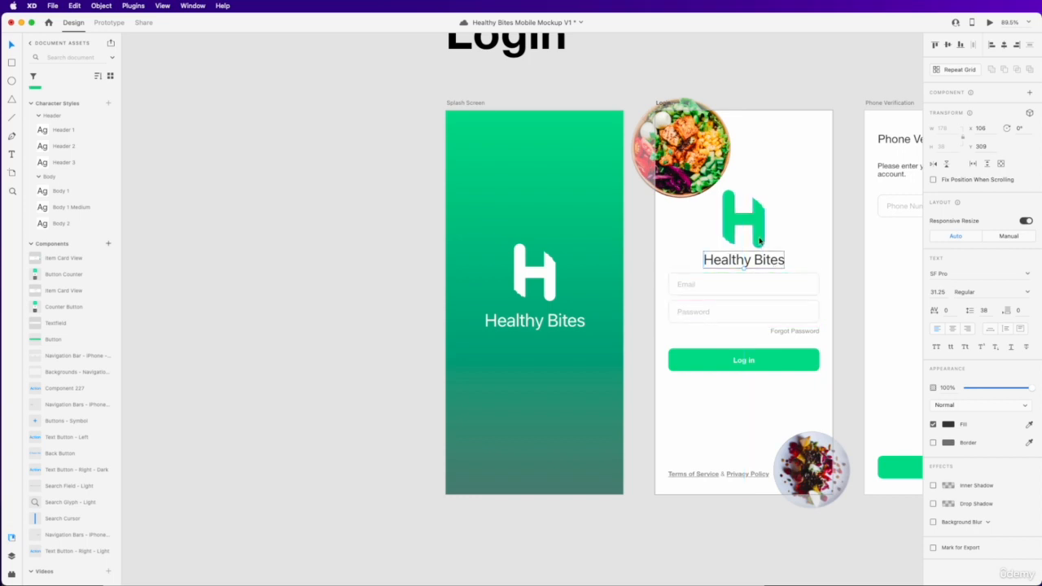
# Move the email and password fields, Forgot Password text and Log in button down together, placing the email field at Y 377.
pyautogui.click(770, 278)
pyautogui.keyDown('shift'); pyautogui.click(781, 311); pyautogui.keyUp('shift')
pyautogui.keyDown('shift'); pyautogui.click(790, 329); pyautogui.keyUp('shift')
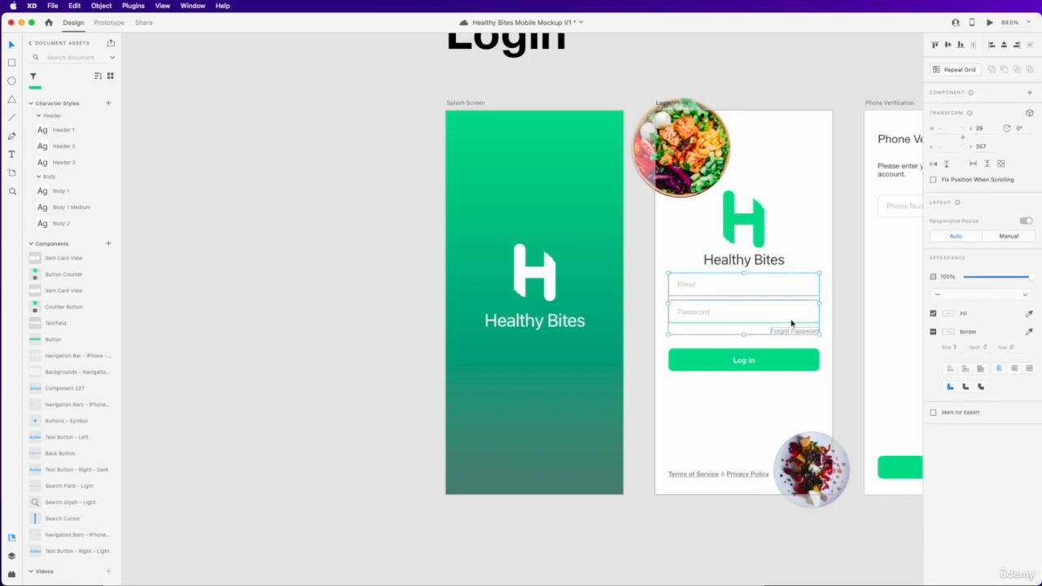
pyautogui.keyDown('shift'); pyautogui.click(782, 360); pyautogui.keyUp('shift')
pyautogui.moveTo(779, 366); pyautogui.dragTo(779, 370)
pyautogui.click(768, 264)
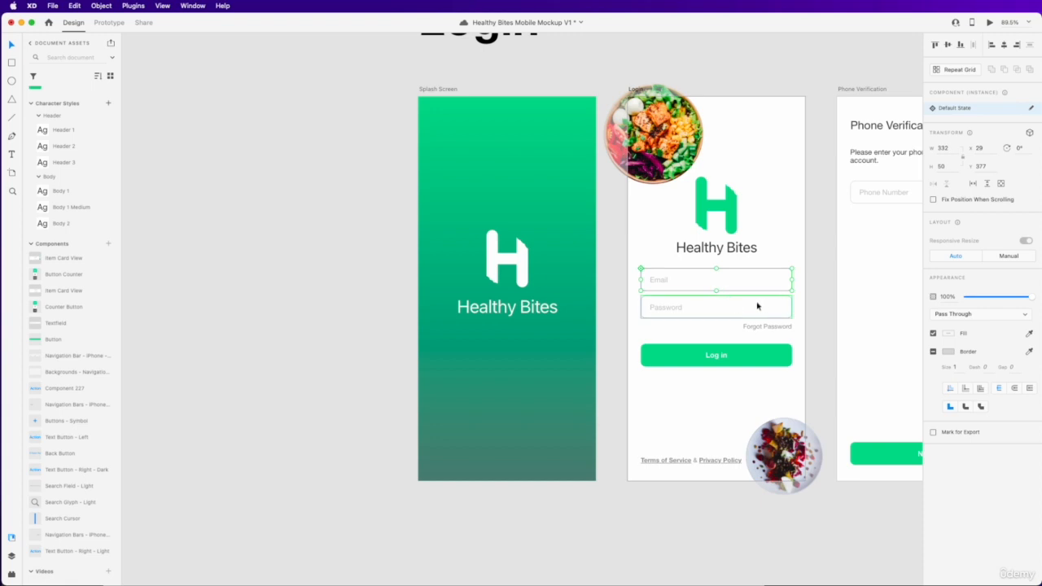
# Apply the Body 1 Medium character style to the Login artboard's Forgot Password and Terms of Service & Privacy Policy texts.
pyautogui.scroll(3, 651, 134)
pyautogui.scroll(-3, 716, 244)
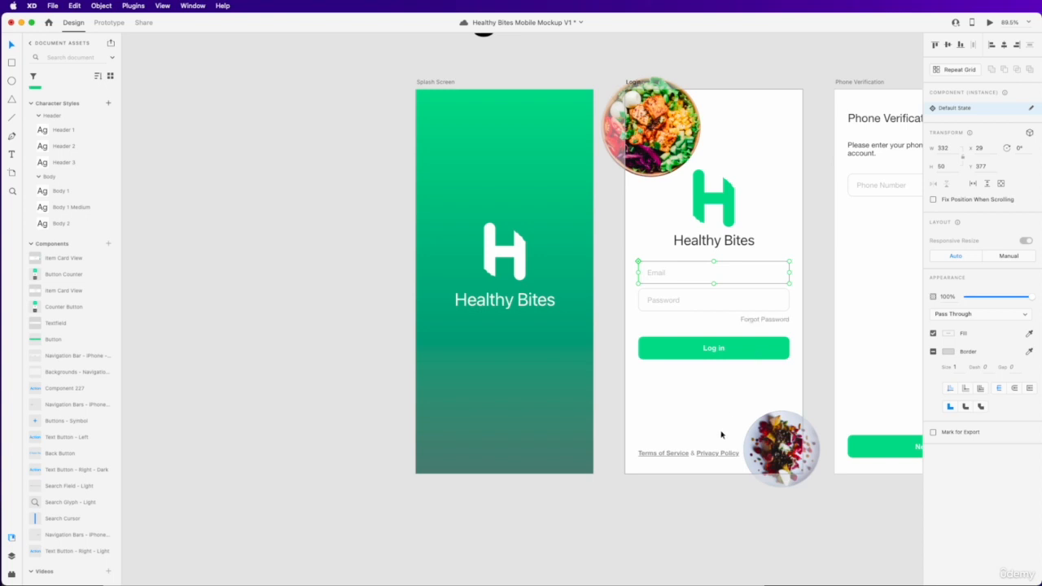
pyautogui.click(697, 457)
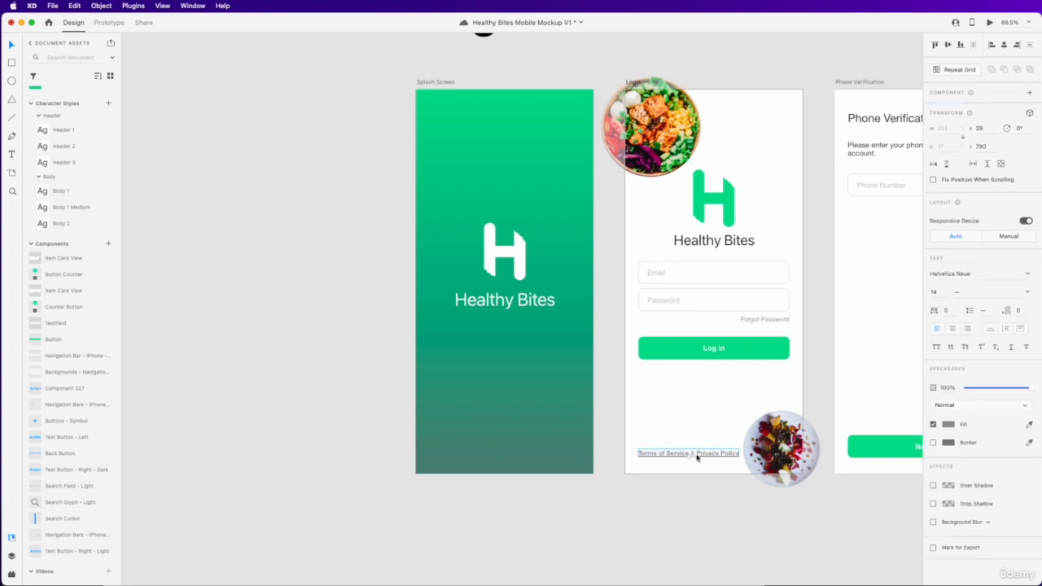
pyautogui.click(763, 321)
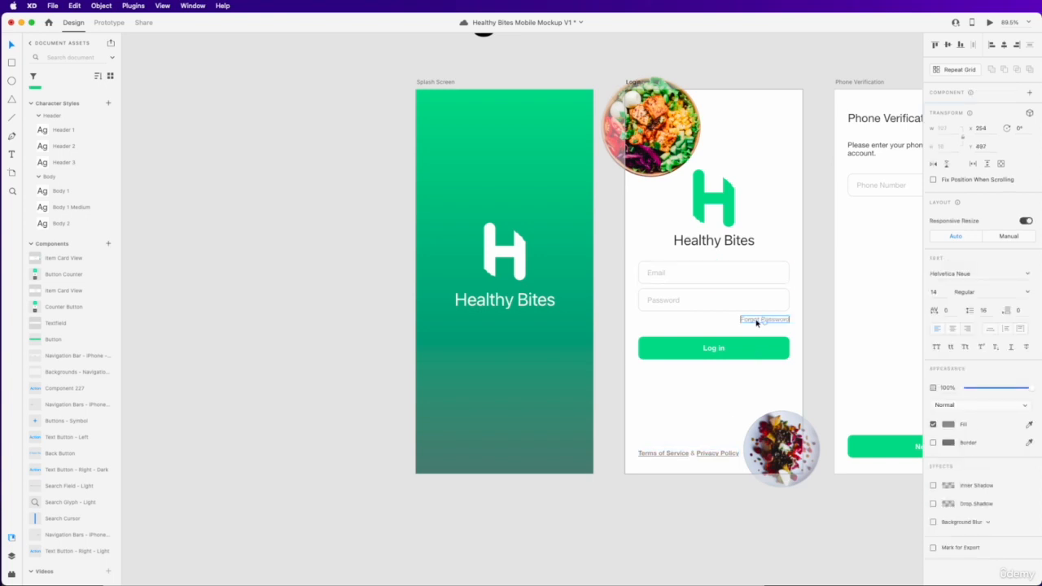
pyautogui.click(71, 210)
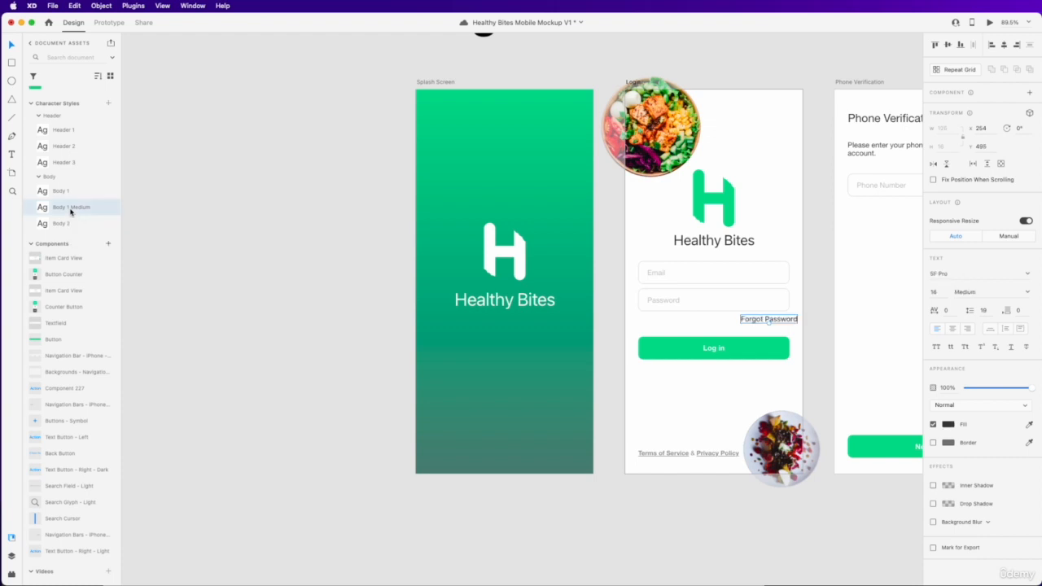
pyautogui.click(82, 210)
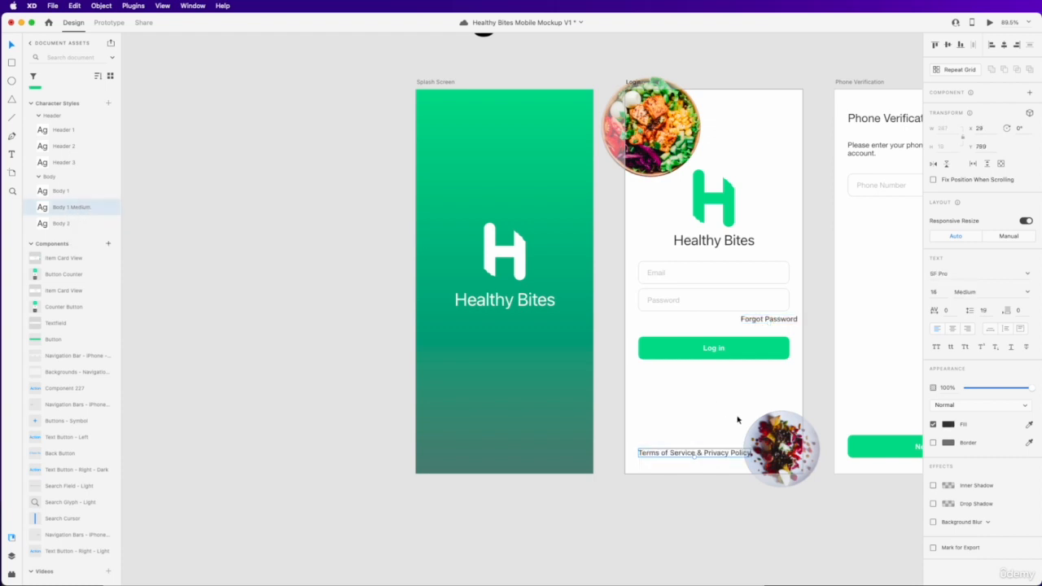
# Add a question mark to the Forgot Password text and align its right edge with the fields, at X 228, Y 497.
pyautogui.doubleClick(768, 319)
pyautogui.press('Right')
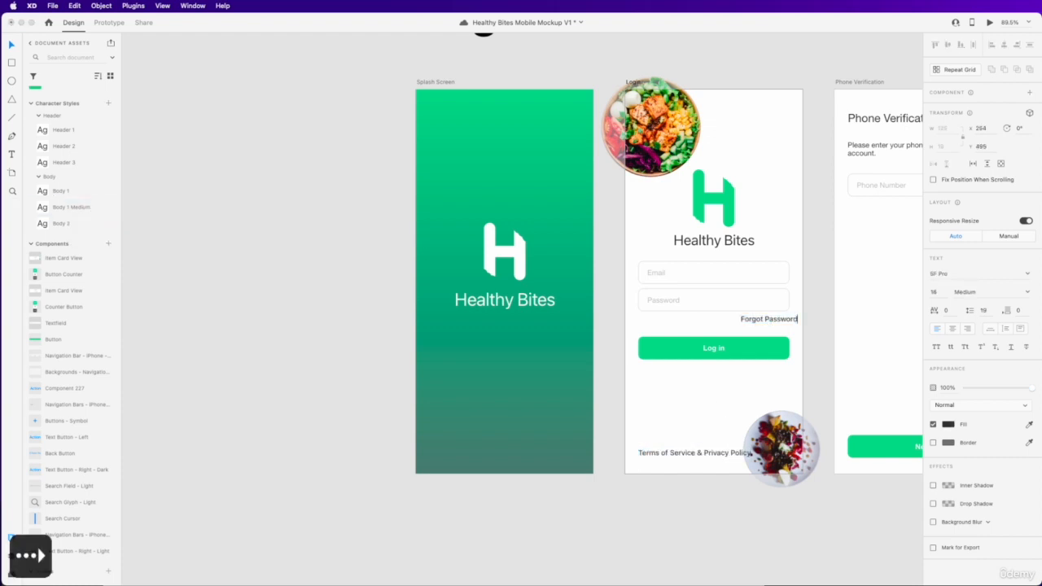
pyautogui.write('?')
pyautogui.press('Escape')
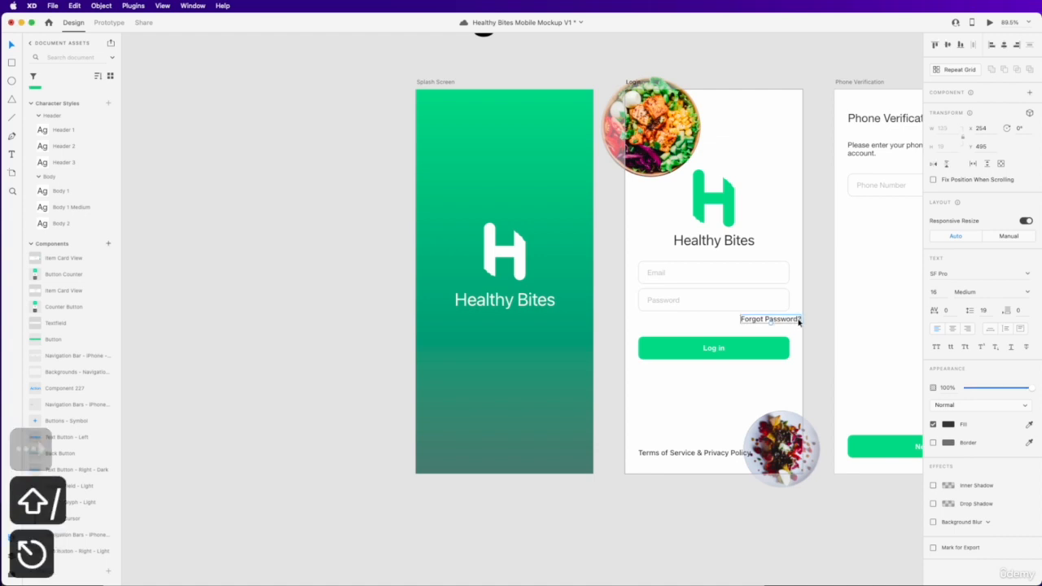
pyautogui.moveTo(798, 319); pyautogui.dragTo(783, 323)
pyautogui.scroll(-1, 803, 311)
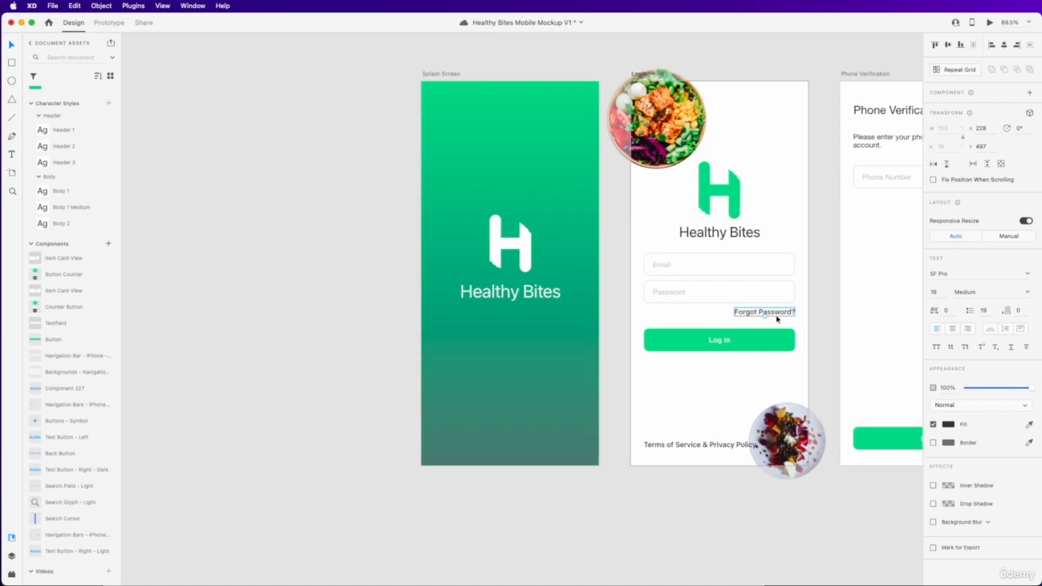
# Edit the Body 1 Medium character style to use the grey colour #888888.
pyautogui.scroll(5, 776, 319)
pyautogui.scroll(-5, 776, 319)
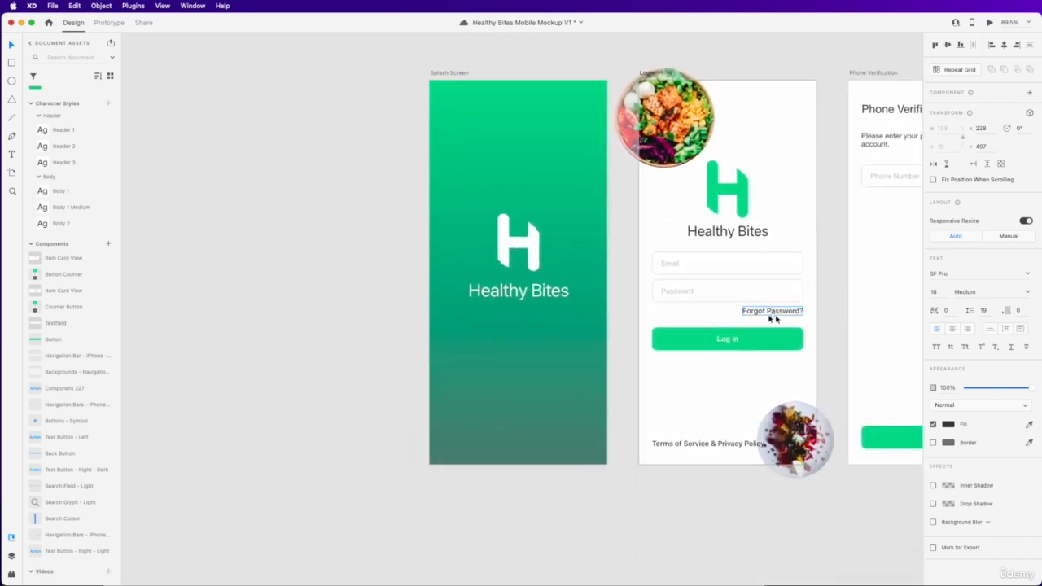
pyautogui.rightClick(99, 207)
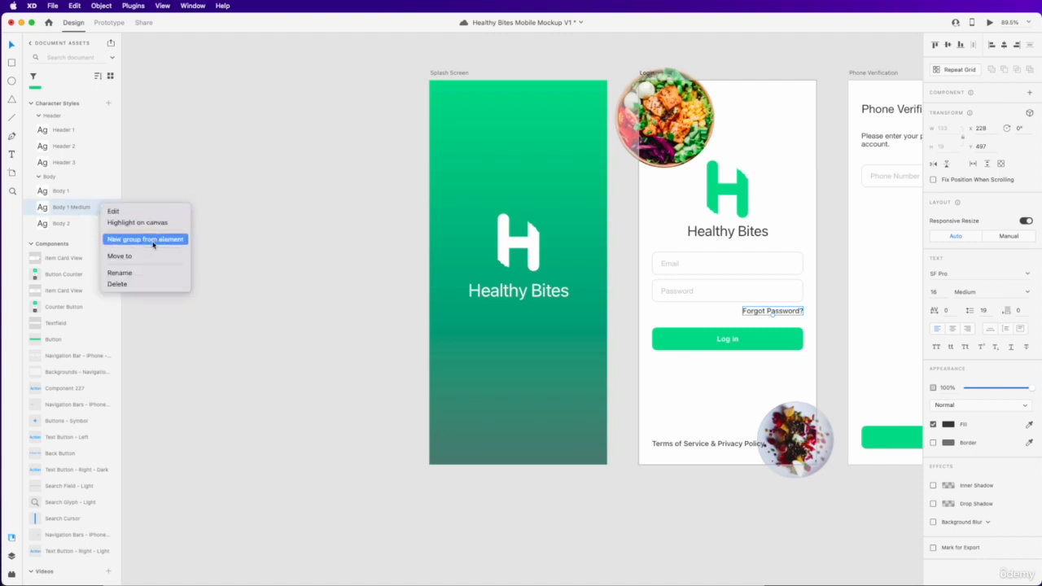
pyautogui.click(125, 212)
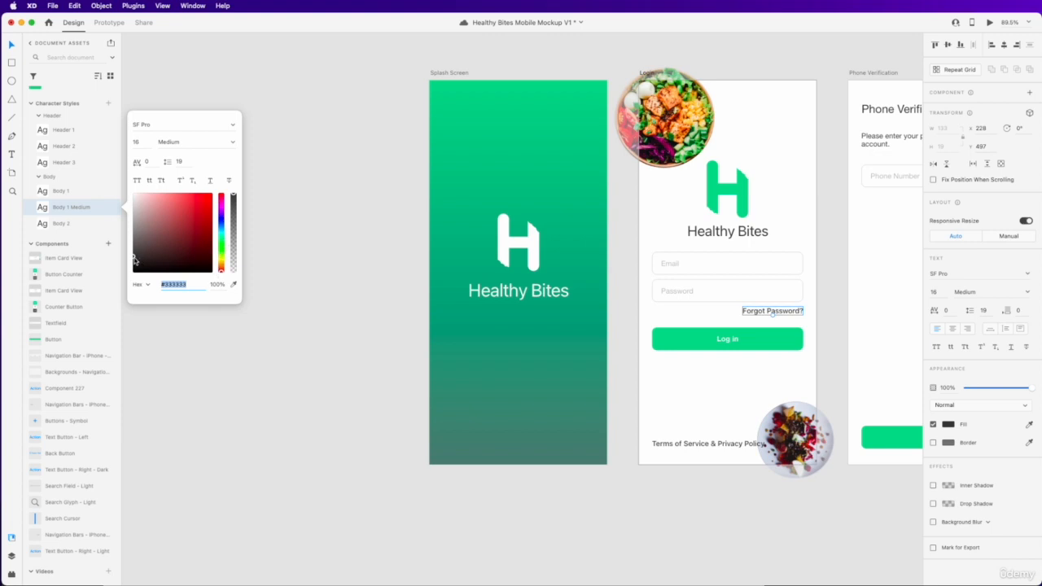
pyautogui.moveTo(134, 259)
pyautogui.mouseDown()
pyautogui.moveTo(120, 217)
pyautogui.moveTo(118, 232)
pyautogui.mouseUp()
pyautogui.click(163, 286)
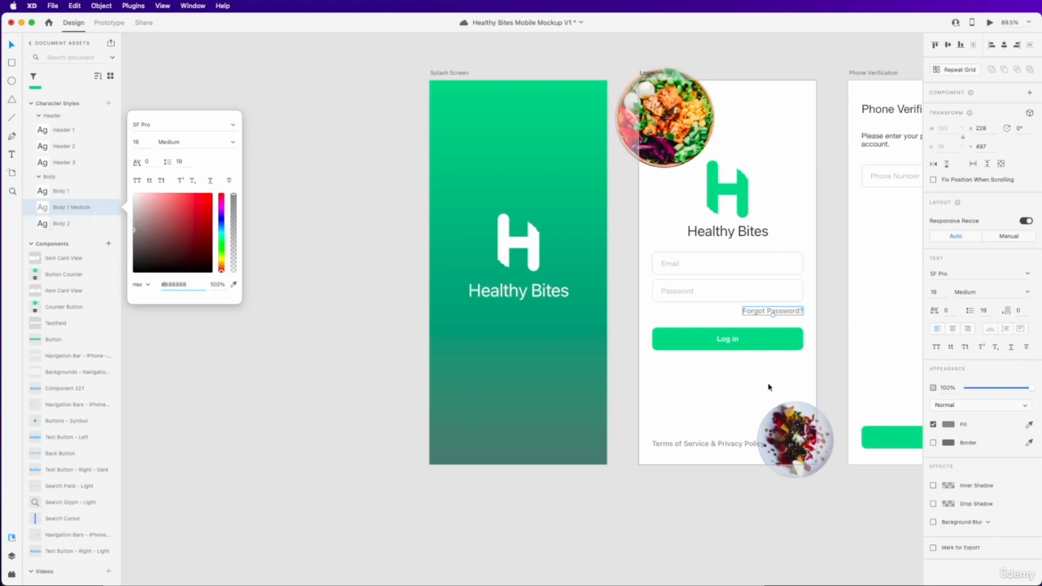
pyautogui.press('super+z')
# Move the lower food image on the Login artboard clear of the Terms of Service text, to about X 296, Y 706.
pyautogui.click(789, 439)
pyautogui.moveTo(789, 439); pyautogui.dragTo(795, 440)
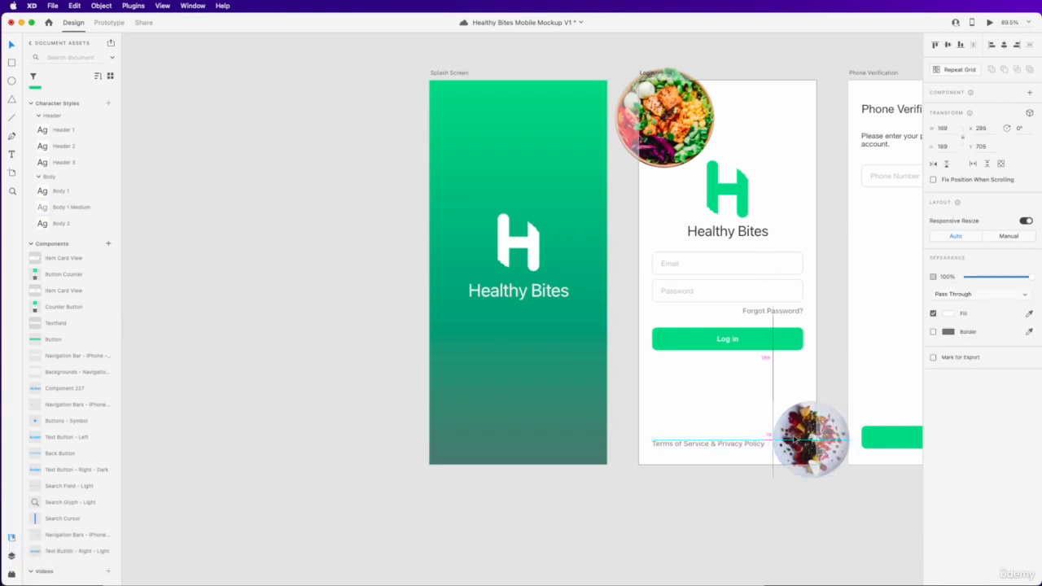
pyautogui.click(807, 494)
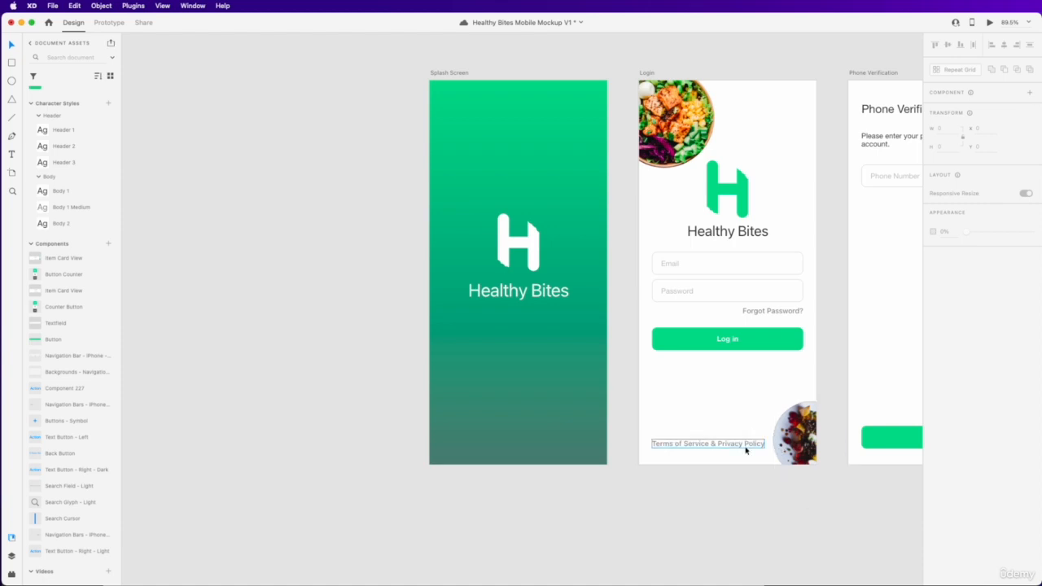
# Apply the Body 1 character style to the Button component's label and change its text fill to white.
pyautogui.click(774, 314)
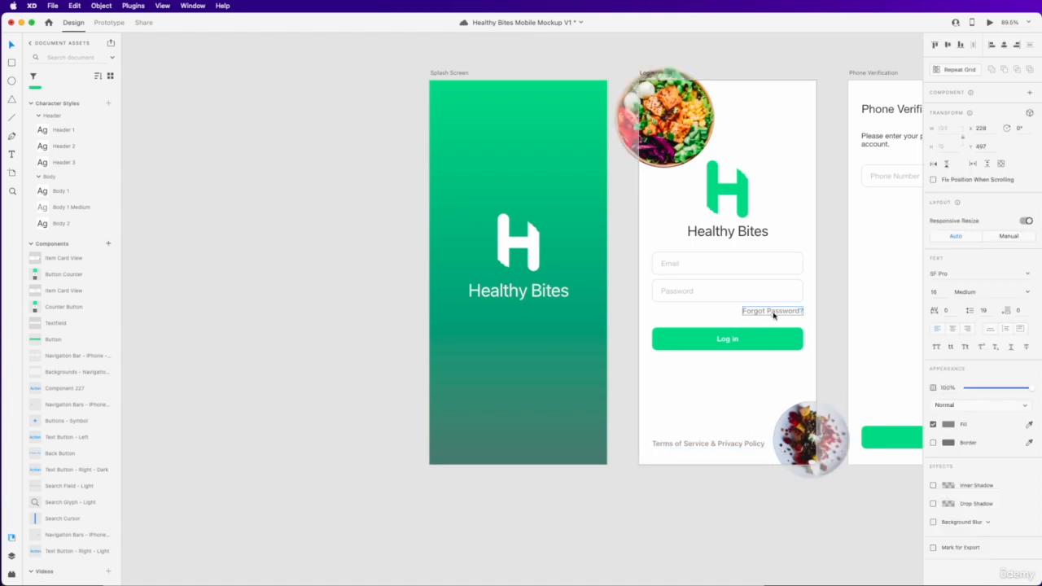
pyautogui.click(770, 320)
pyautogui.scroll(1, 741, 349)
pyautogui.scroll(10, 714, 310)
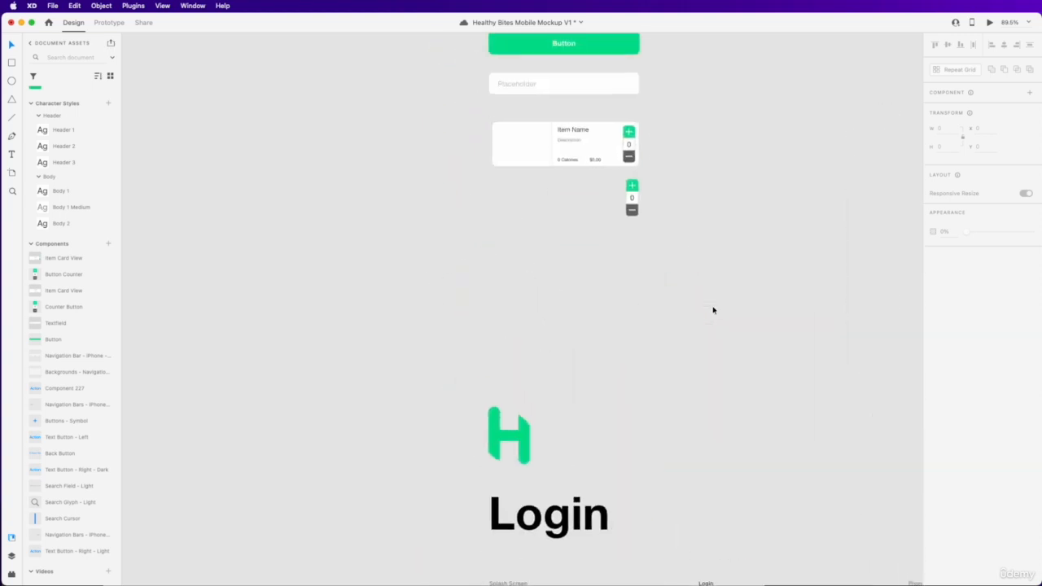
pyautogui.scroll(2, 713, 310)
pyautogui.scroll(5, 558, 210)
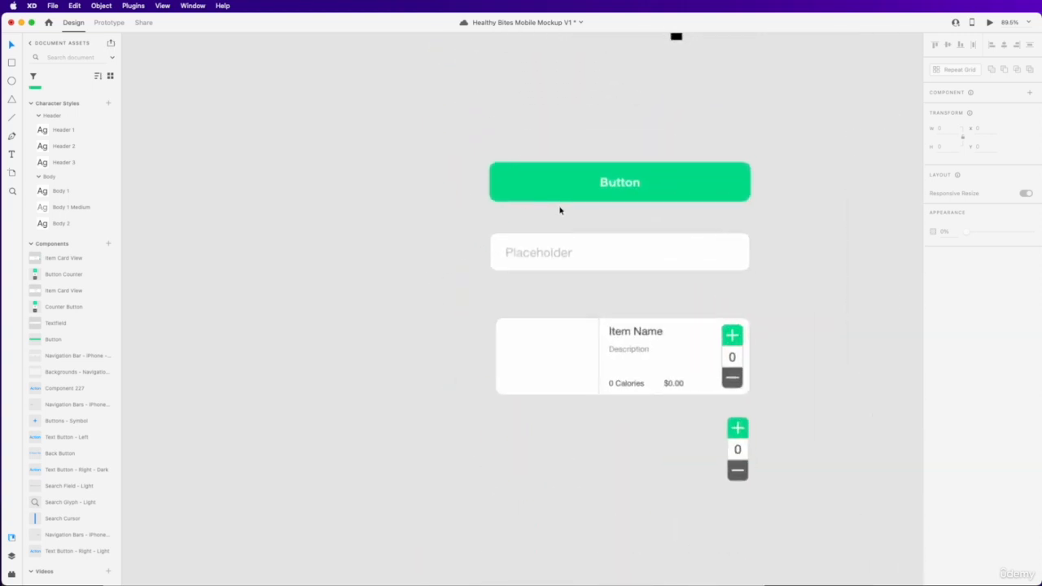
pyautogui.doubleClick(605, 191)
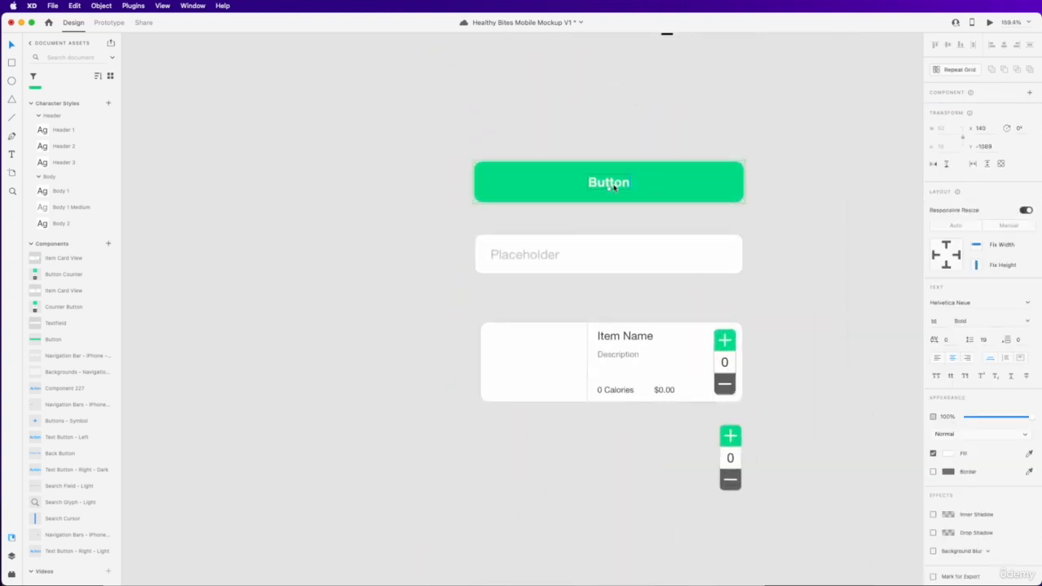
pyautogui.press('super+z')
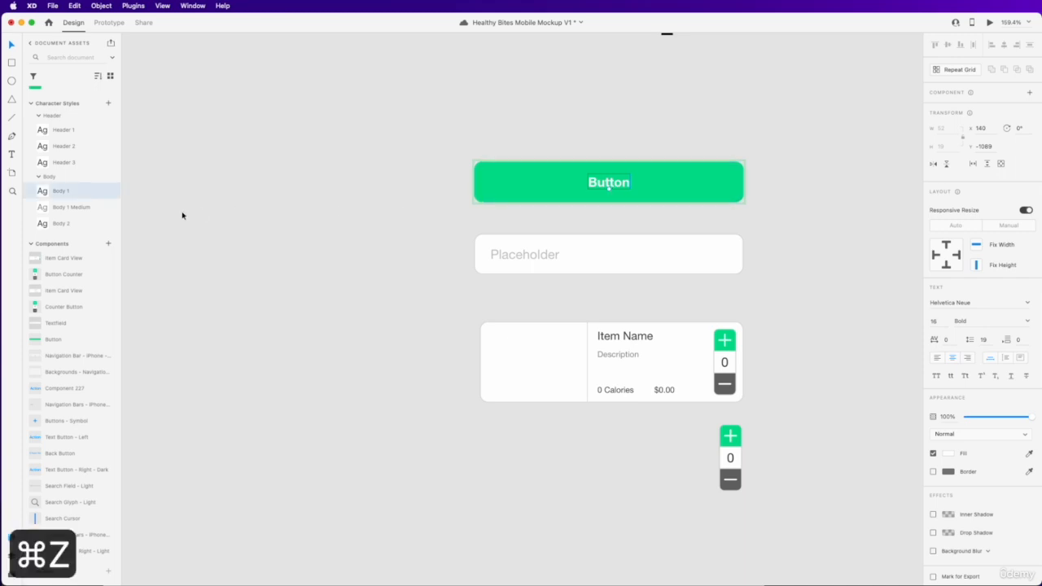
pyautogui.click(81, 194)
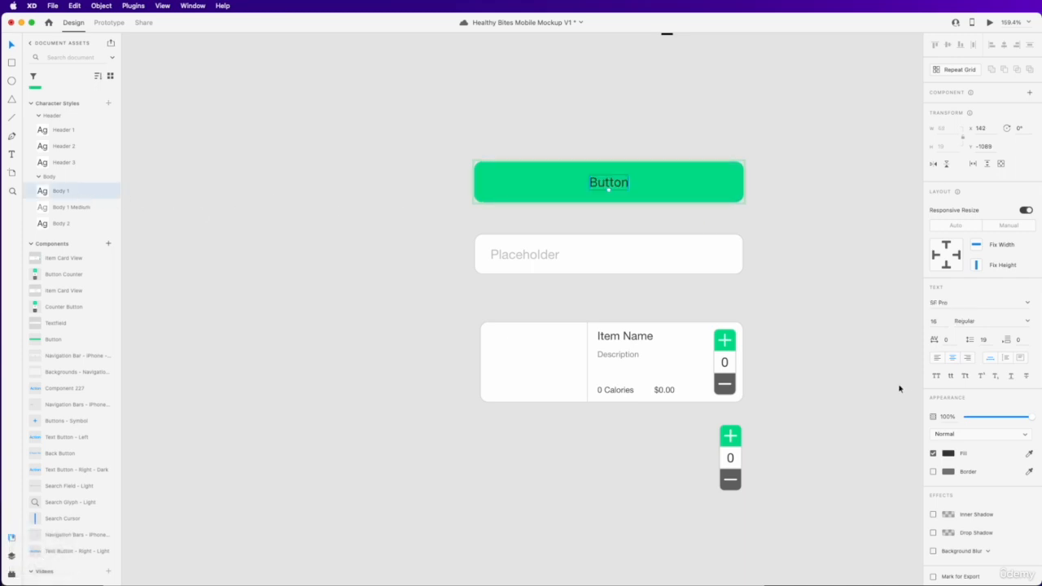
pyautogui.click(949, 454)
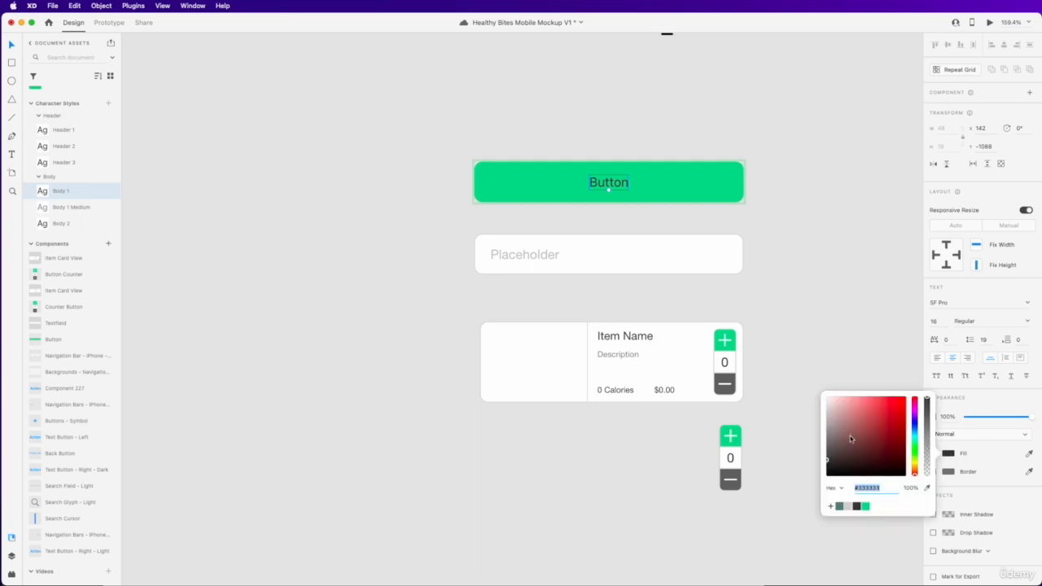
pyautogui.click(785, 341)
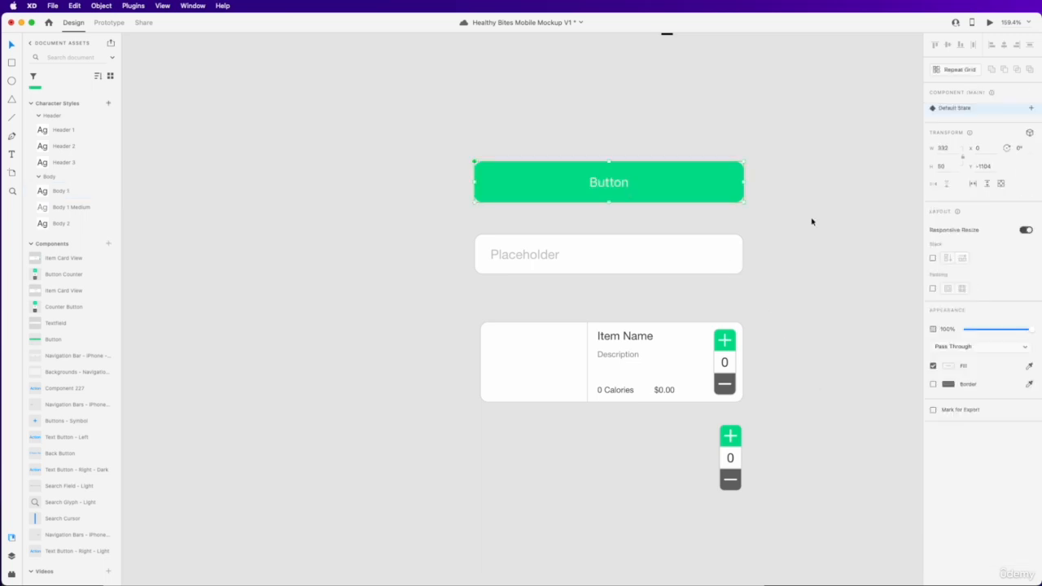
# Set the font weight of the Button component's label to Semibold.
pyautogui.doubleClick(616, 187)
pyautogui.click(1025, 329)
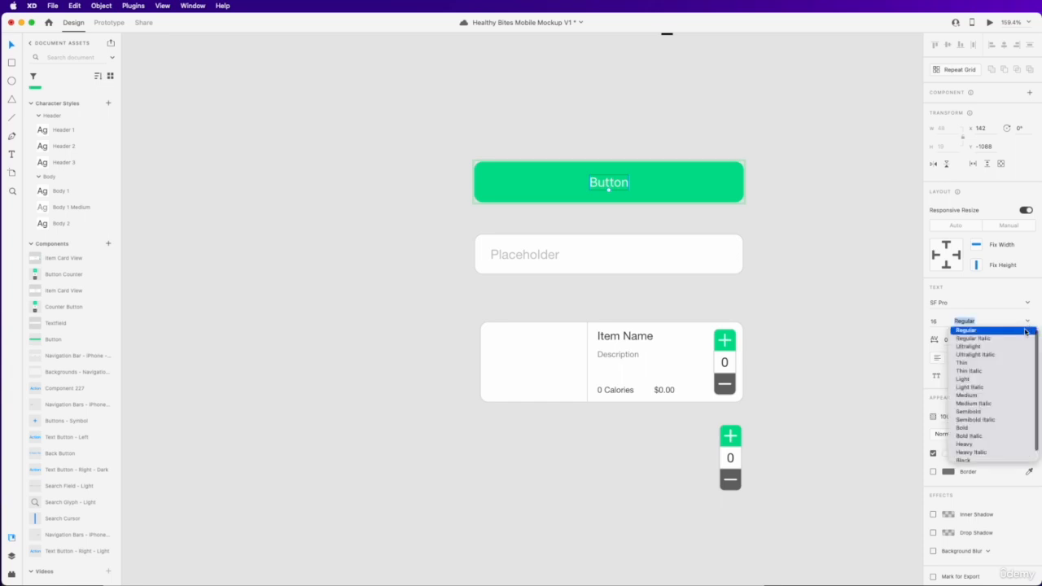
pyautogui.click(968, 395)
pyautogui.click(1027, 323)
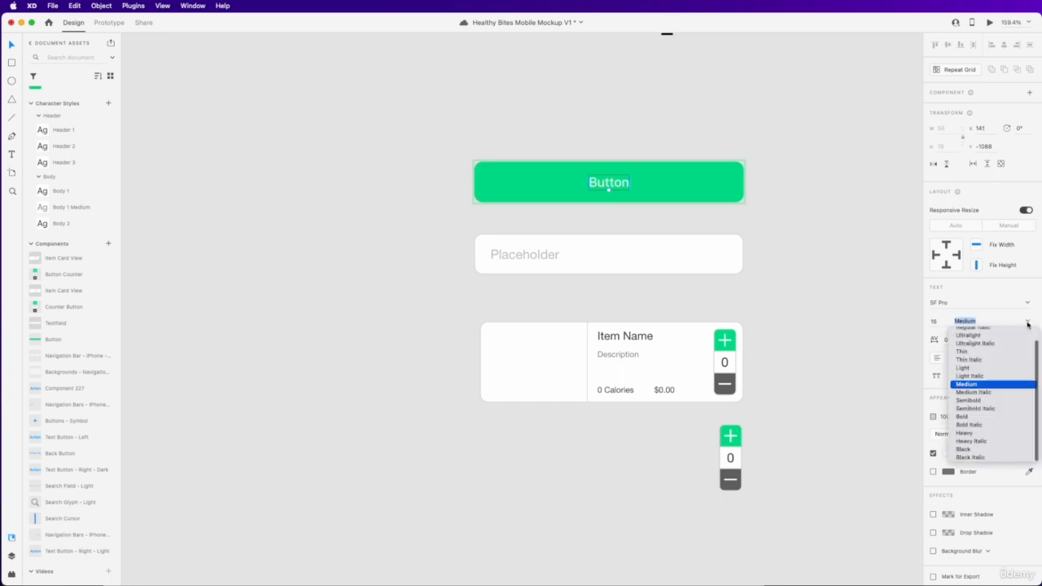
pyautogui.click(968, 400)
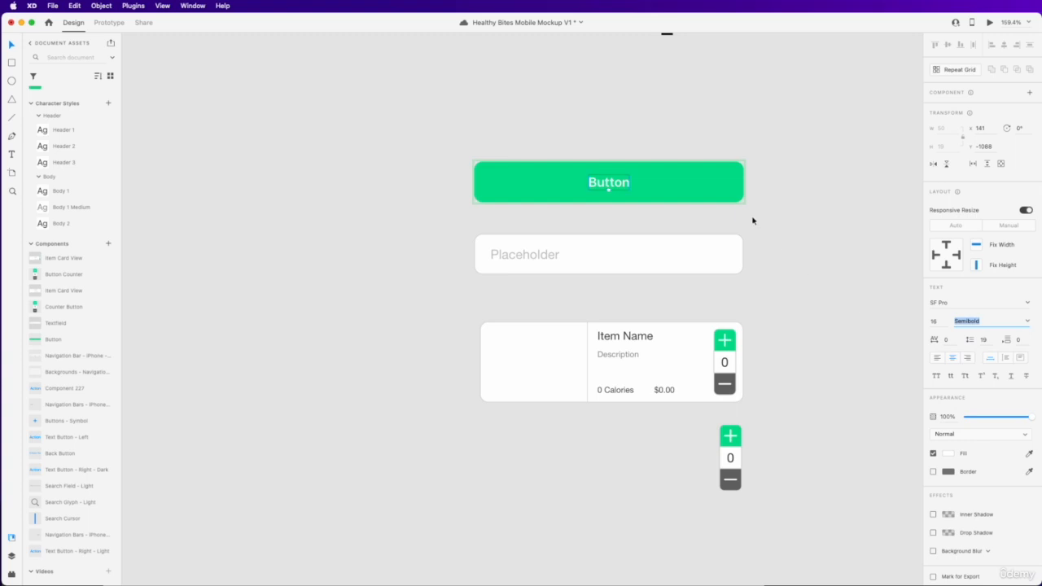
# Save the button label's formatting as a new character style named Button Text Style.
pyautogui.click(109, 105)
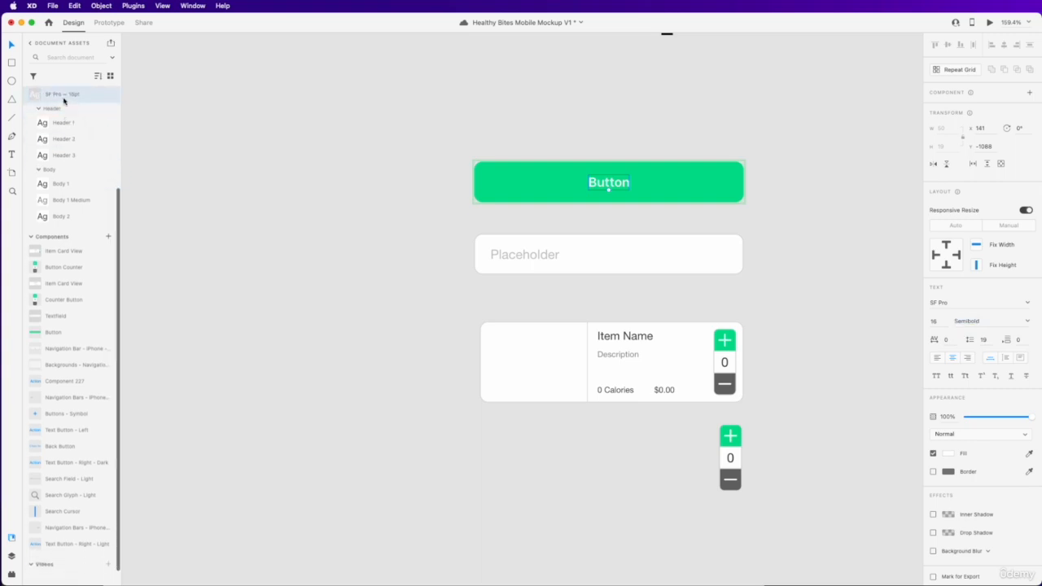
pyautogui.doubleClick(57, 97)
pyautogui.write('Button Tex')
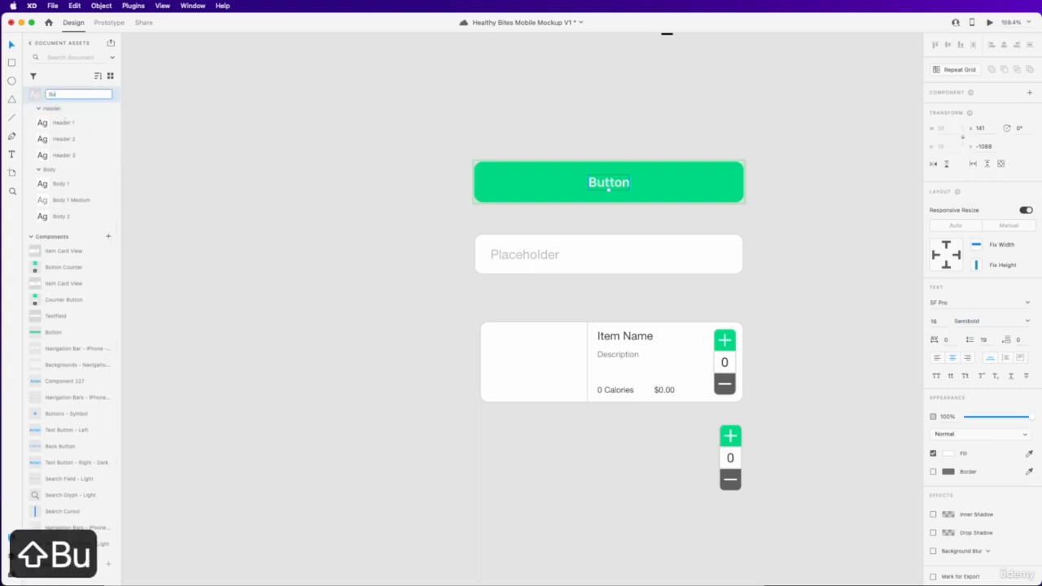
pyautogui.press('BackSpace')
pyautogui.press('BackSpace')
pyautogui.press('BackSpace')
pyautogui.write('C')
pyautogui.press('BackSpace')
pyautogui.write('Text s')
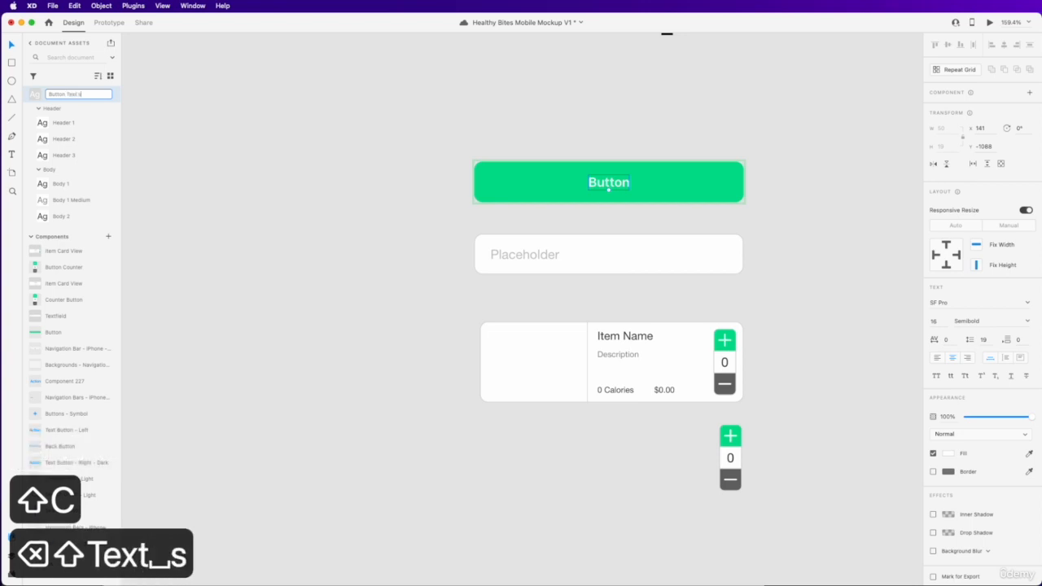
pyautogui.press('BackSpace')
pyautogui.write('style')
pyautogui.press('Return')
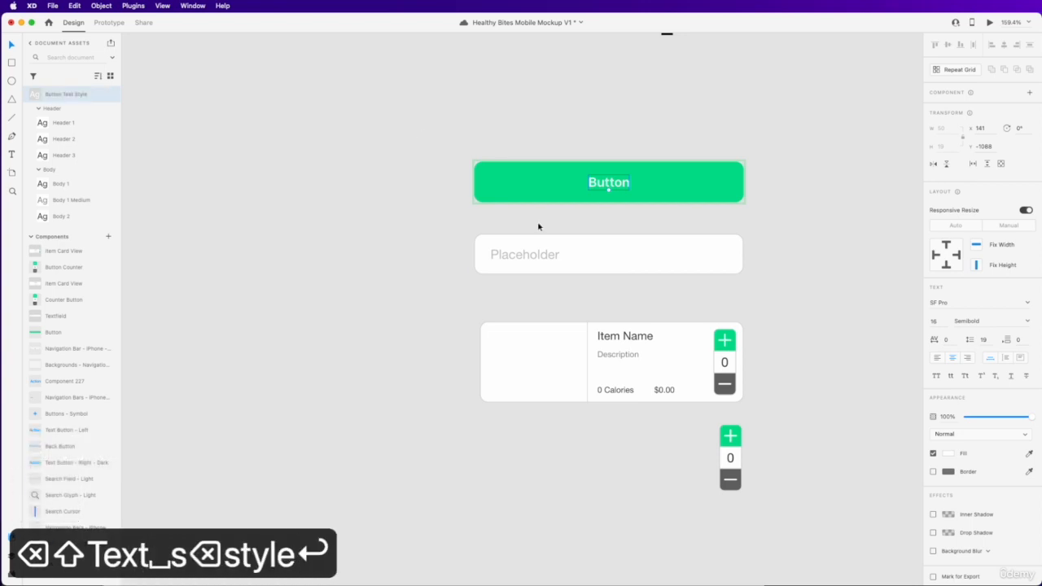
# Apply the Body 1 character style to the text field's Placeholder text and change its fill to light grey.
pyautogui.click(541, 258)
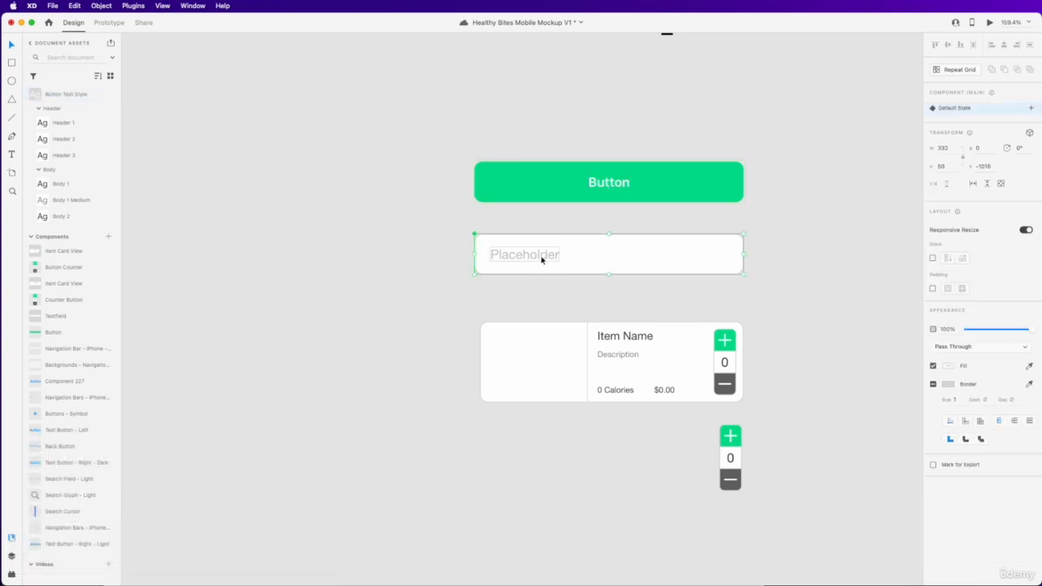
pyautogui.doubleClick(541, 258)
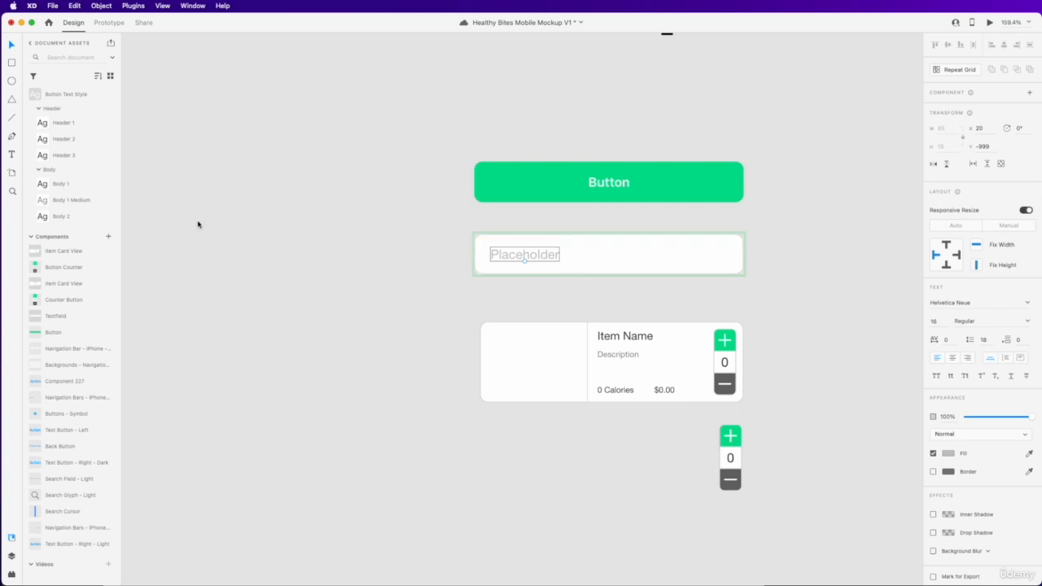
pyautogui.click(77, 189)
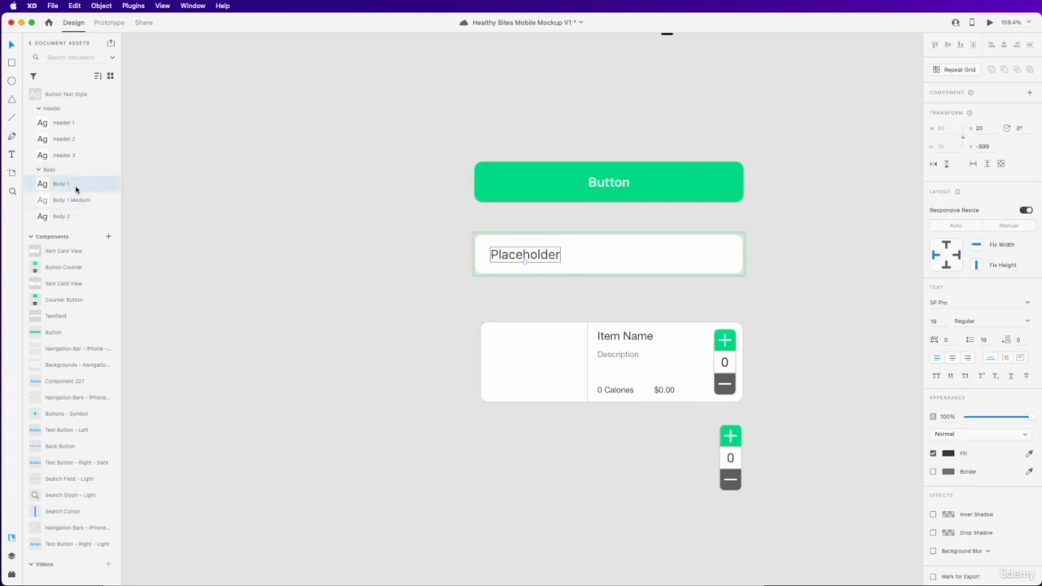
pyautogui.click(949, 450)
pyautogui.moveTo(858, 420); pyautogui.dragTo(811, 421)
pyautogui.click(800, 349)
# Apply the Body 1 character style to the Item Name text in the item card component.
pyautogui.click(623, 337)
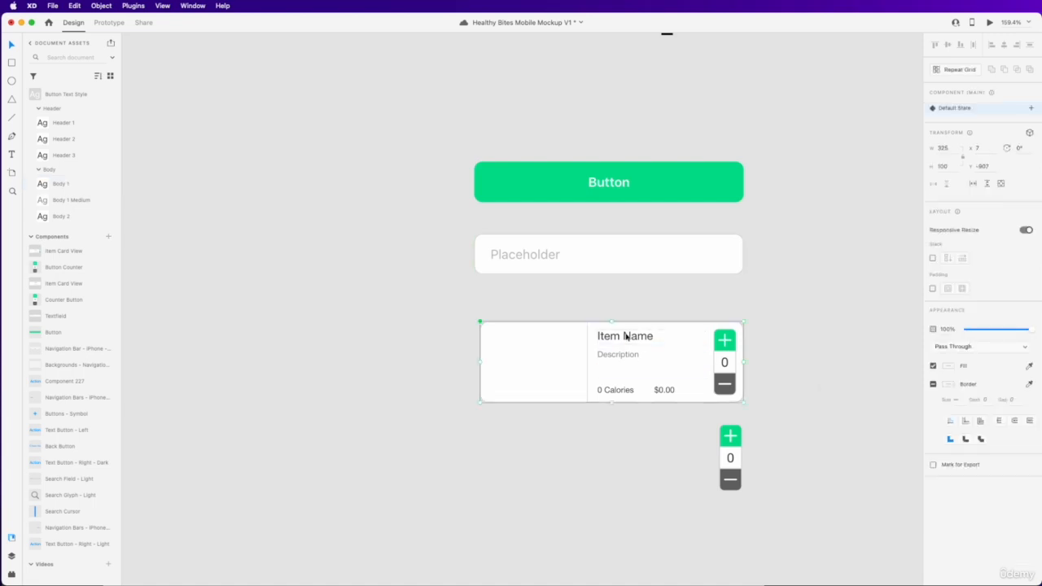
pyautogui.doubleClick(632, 340)
pyautogui.click(56, 186)
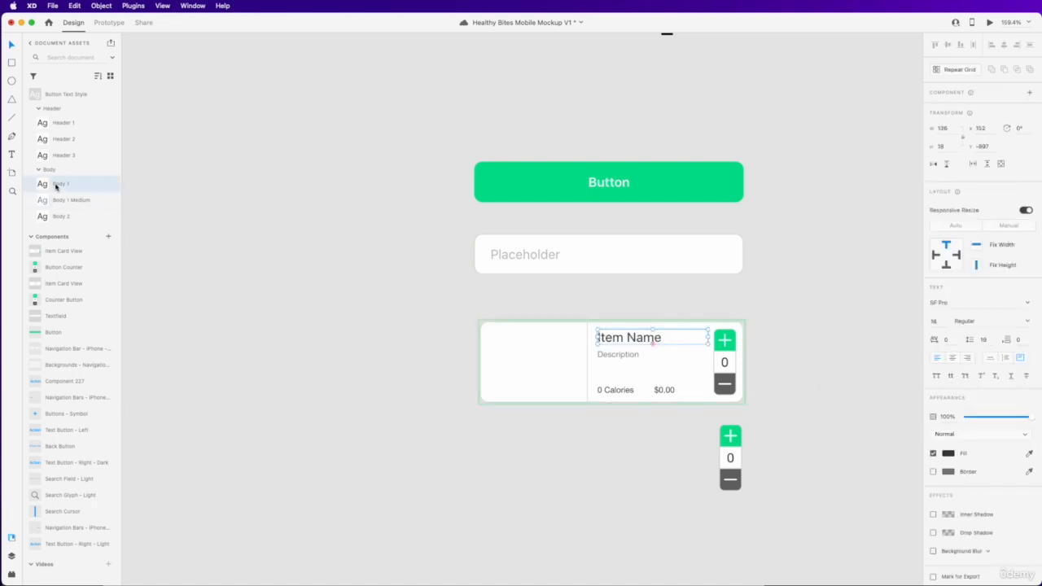
# Change the font of the item card's Description text to SF Pro.
pyautogui.click(627, 361)
pyautogui.scroll(3, 528, 330)
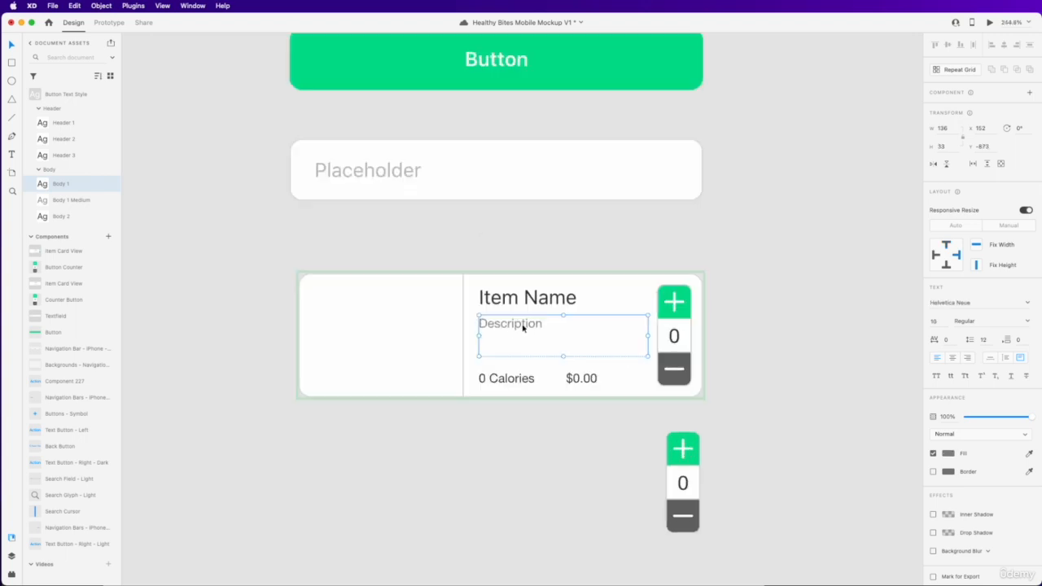
pyautogui.click(956, 302)
pyautogui.write('sf')
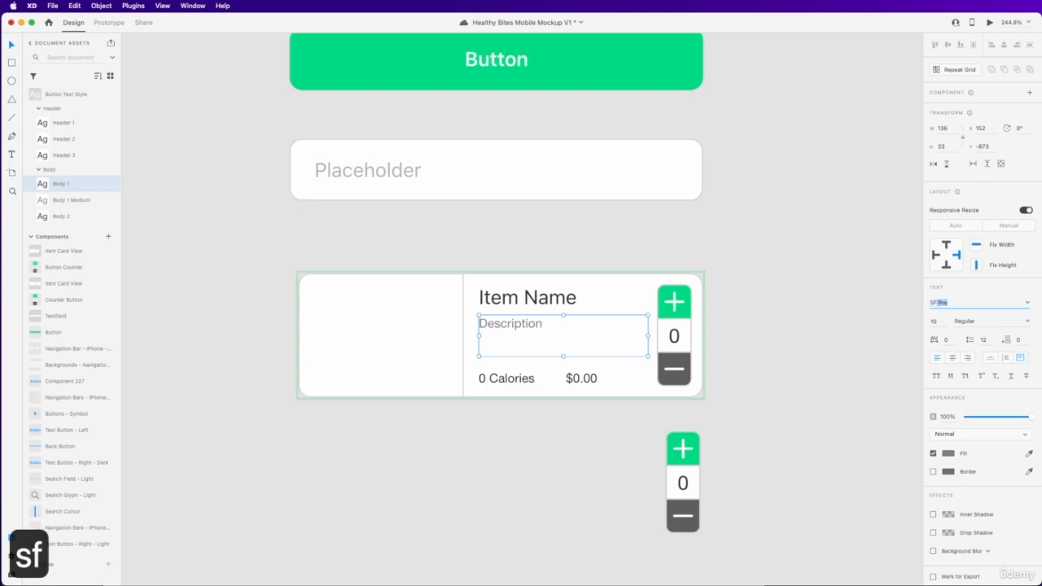
pyautogui.press('Return')
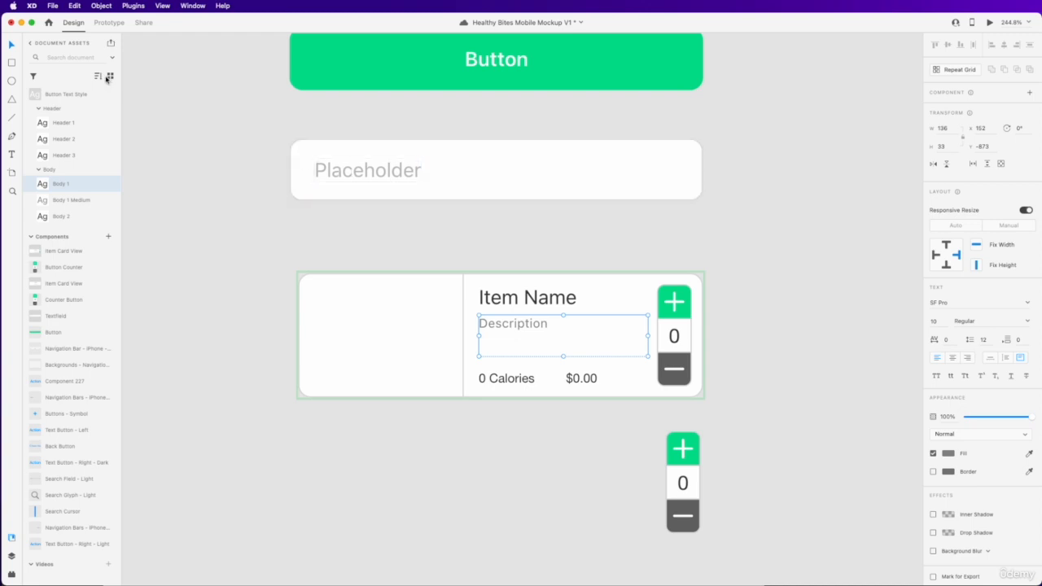
# Save the Description text's formatting as a new character style named Caption Text Style.
pyautogui.scroll(2, 94, 106)
pyautogui.scroll(1, 98, 109)
pyautogui.click(109, 111)
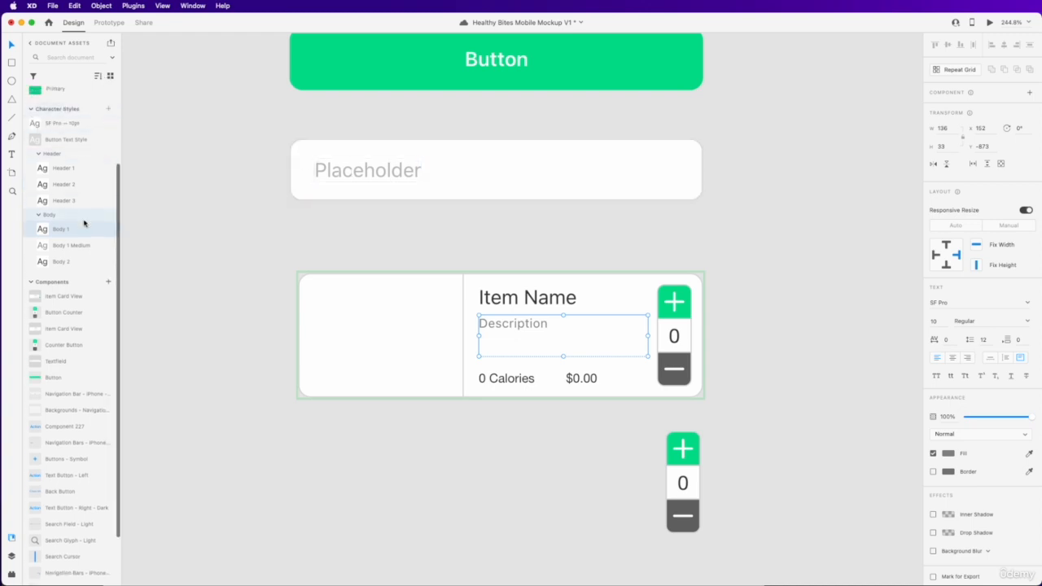
pyautogui.doubleClick(57, 95)
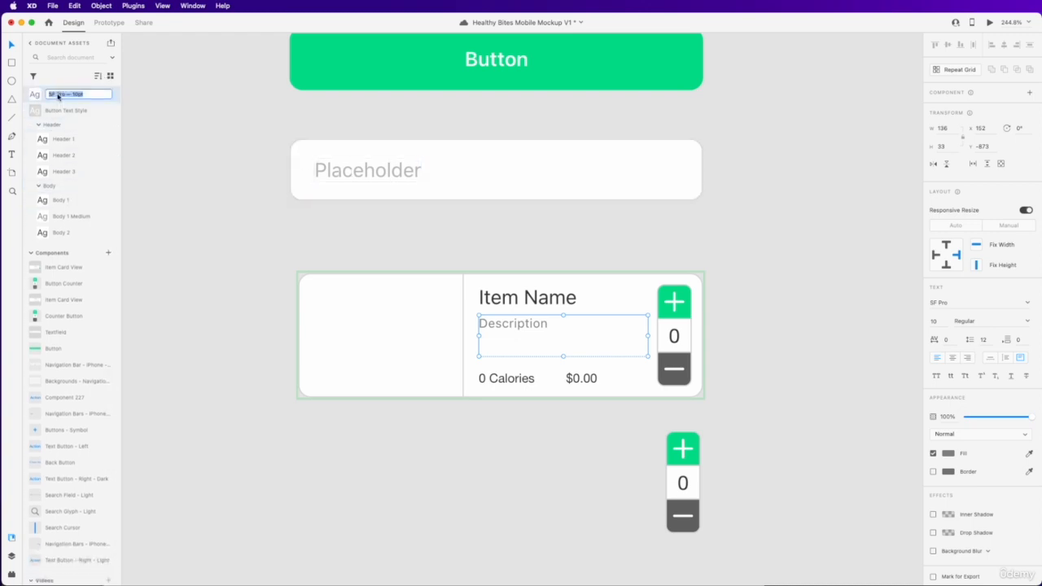
pyautogui.write('Caption')
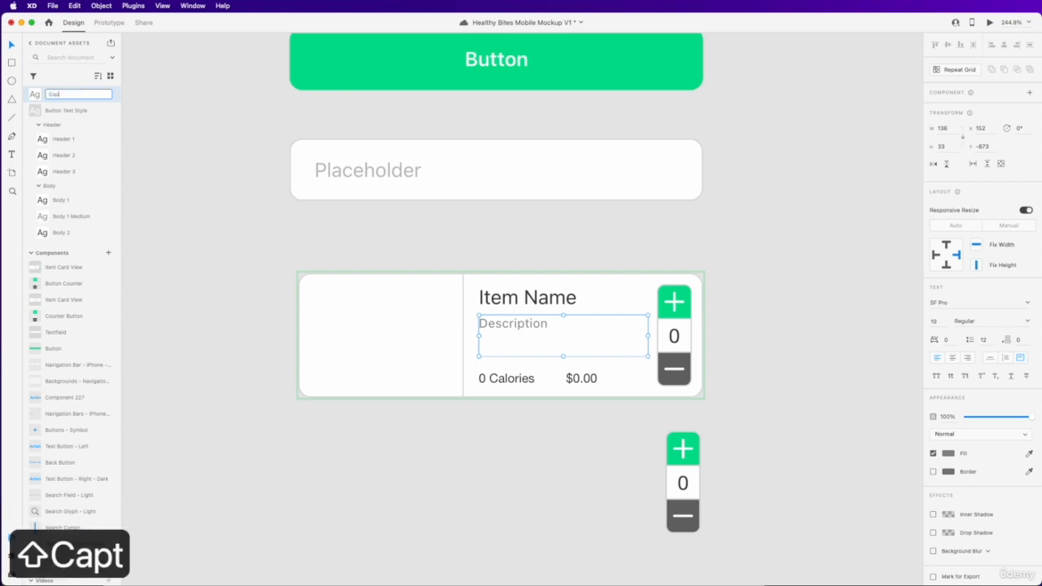
pyautogui.write(' Text Style')
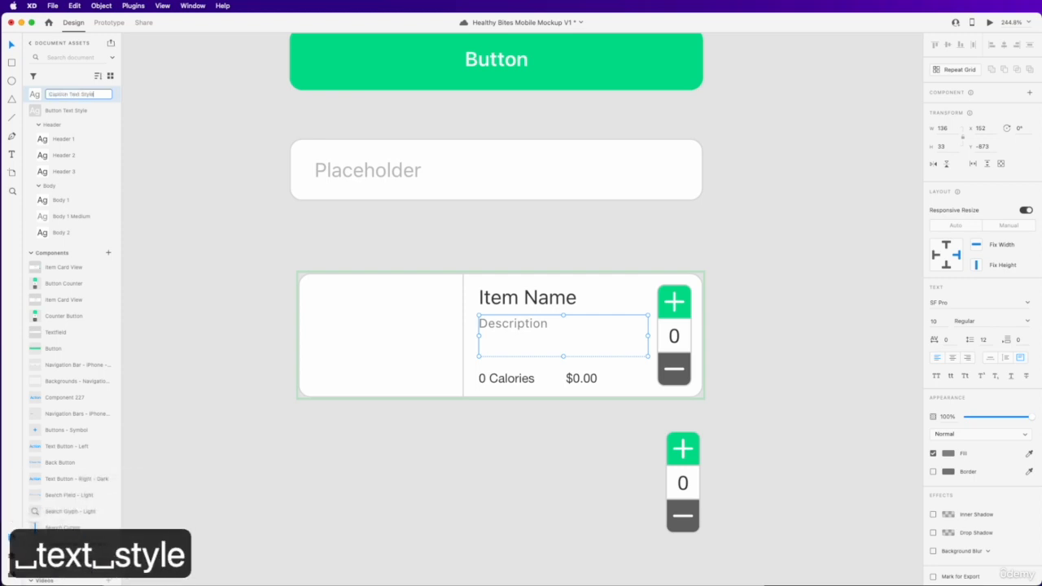
pyautogui.press('Return')
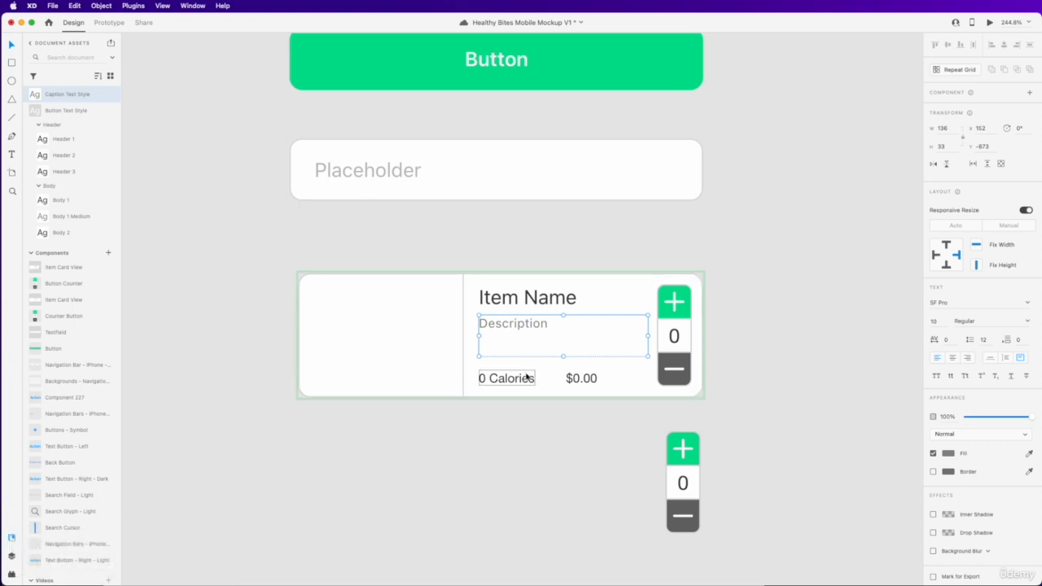
# Apply Caption Text Style to the item card's 0 Calories and $0.00 texts together.
pyautogui.scroll(2, 86, 205)
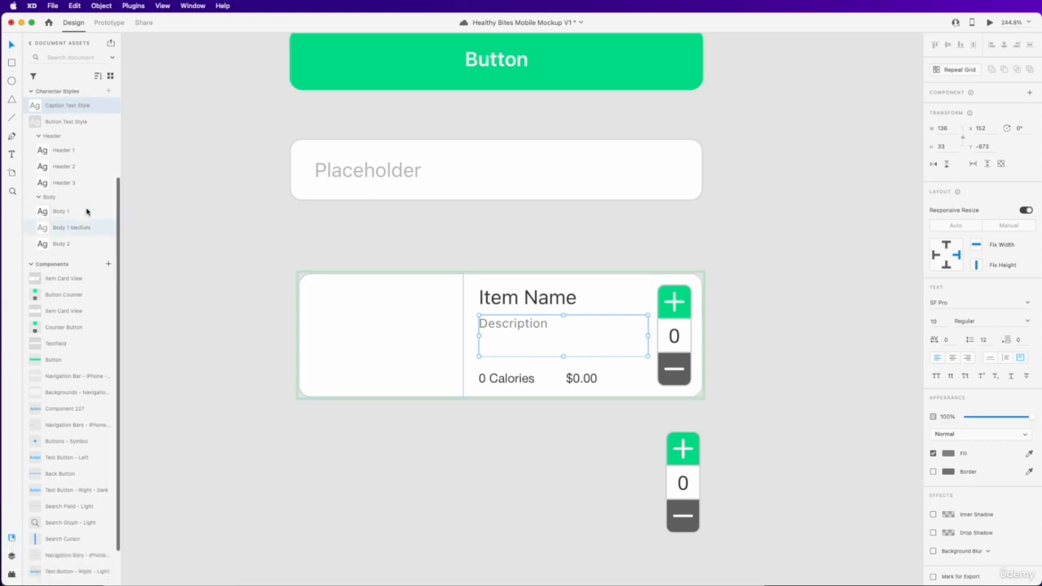
pyautogui.click(519, 379)
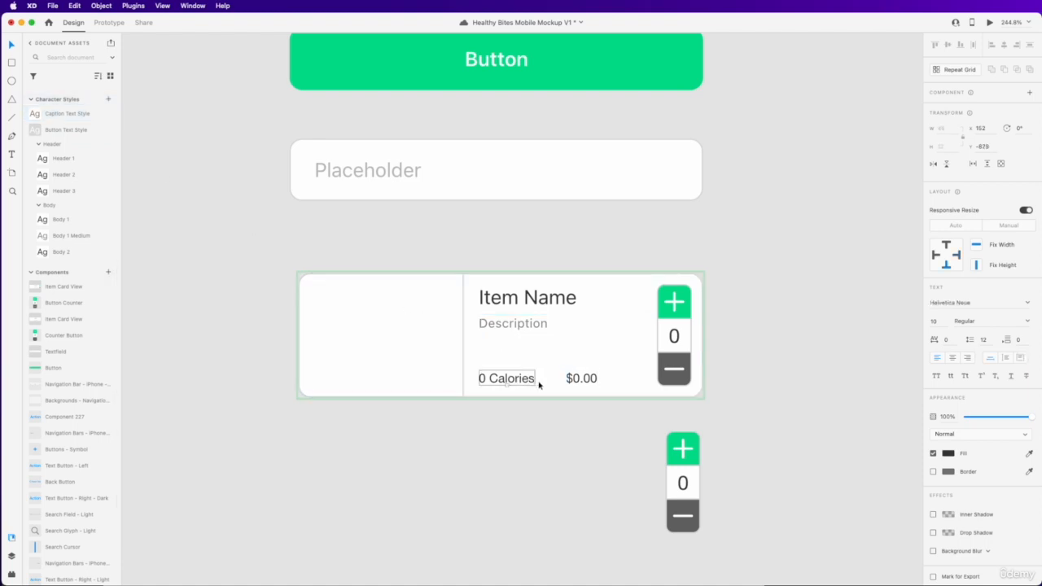
pyautogui.keyDown('shift'); pyautogui.click(586, 380); pyautogui.keyUp('shift')
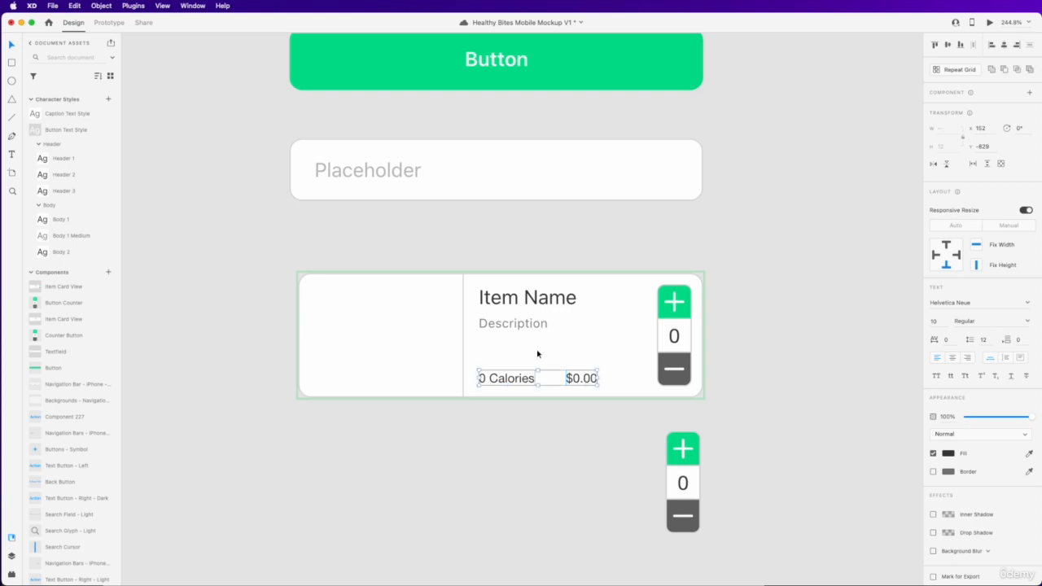
pyautogui.click(61, 120)
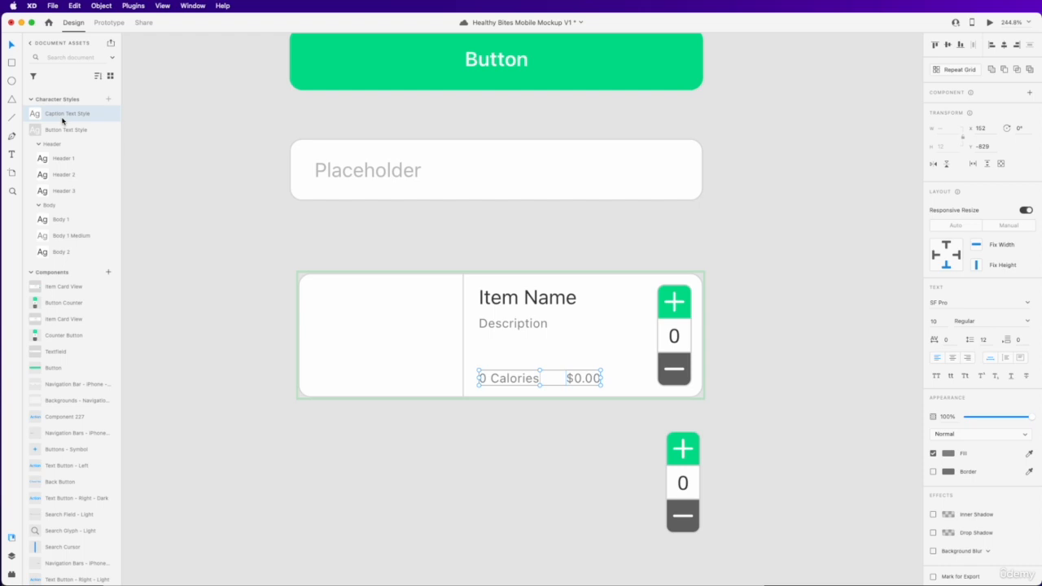
# Set the font weight of the item card's 0 Calories and $0.00 texts to Semibold.
pyautogui.scroll(-2, 583, 311)
pyautogui.scroll(1, 584, 310)
pyautogui.press('super+b')
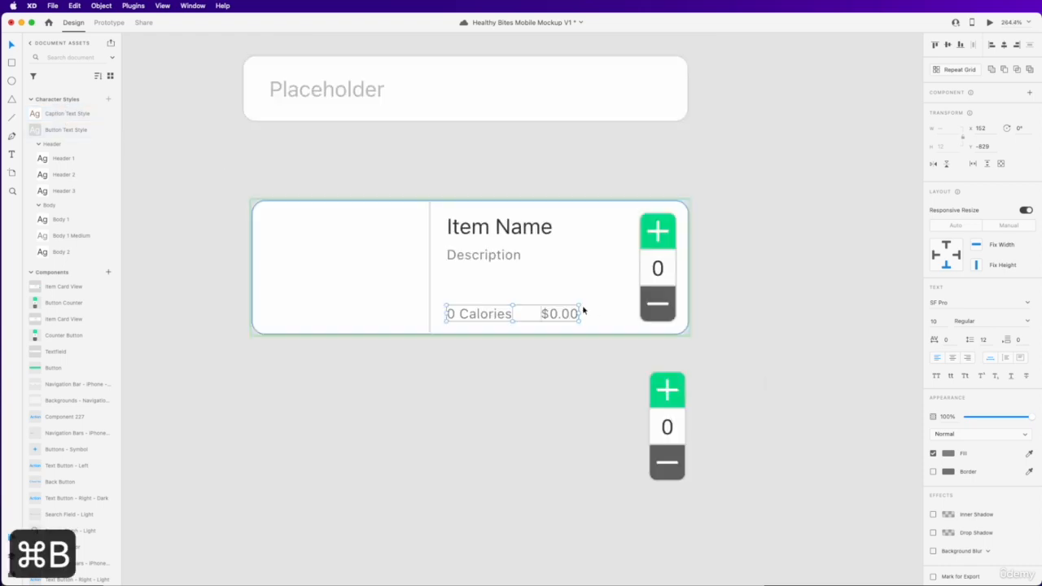
pyautogui.click(1028, 322)
pyautogui.click(967, 395)
pyautogui.click(1027, 322)
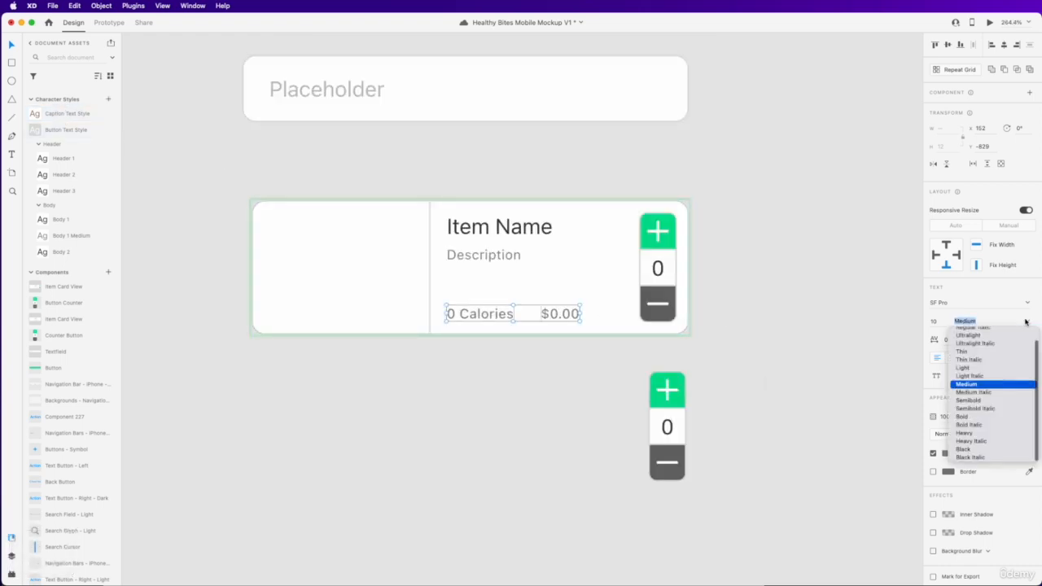
pyautogui.click(976, 401)
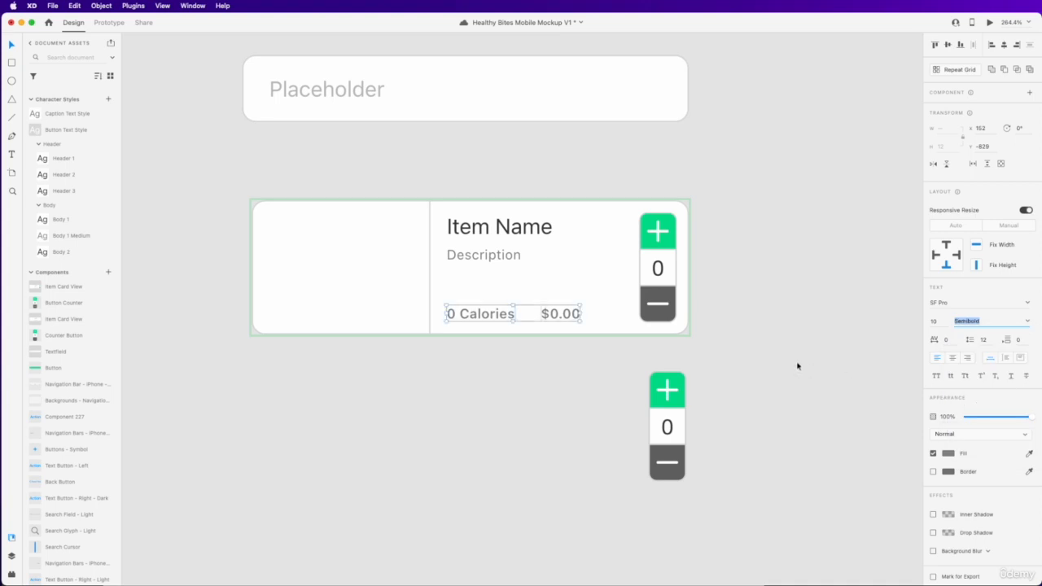
# Apply the Body 1 character style to the 0 text in the standalone counter component below the item card.
pyautogui.click(660, 271)
pyautogui.doubleClick(668, 429)
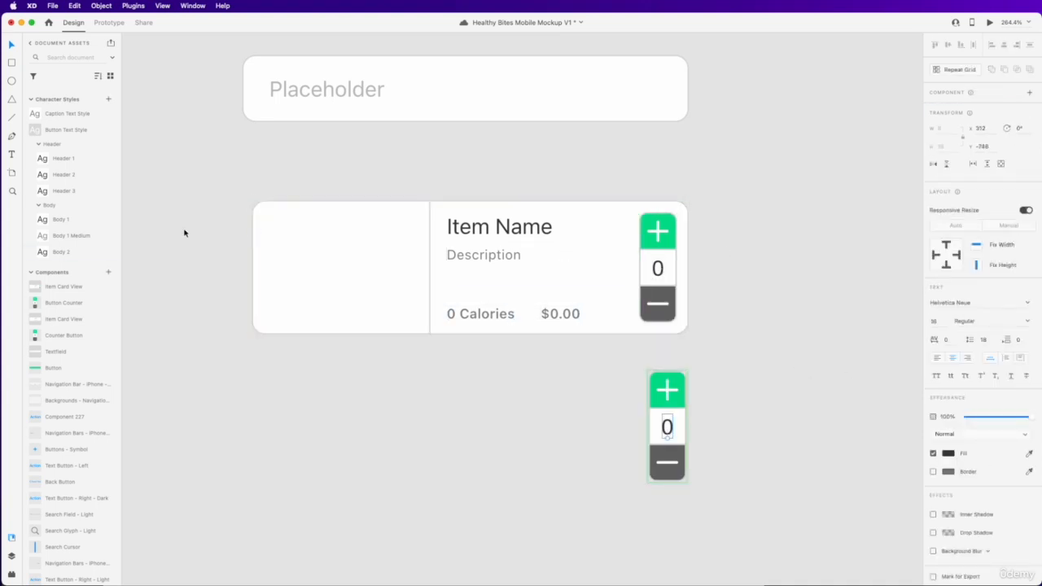
pyautogui.click(70, 223)
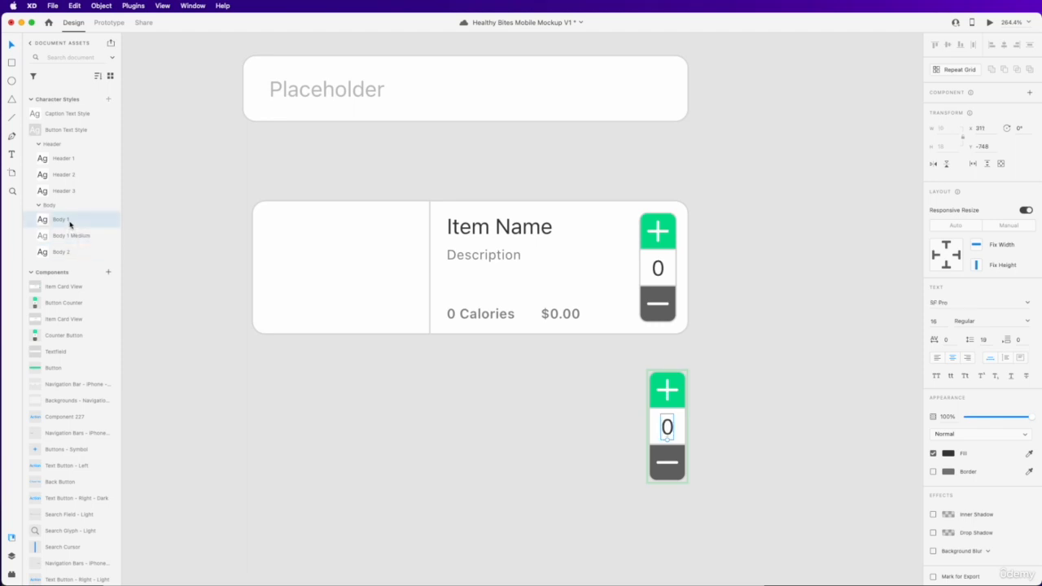
pyautogui.click(747, 416)
# Review the Login and Phone Verification screens, inspecting the Next button's updated component text.
pyautogui.scroll(-5, 747, 415)
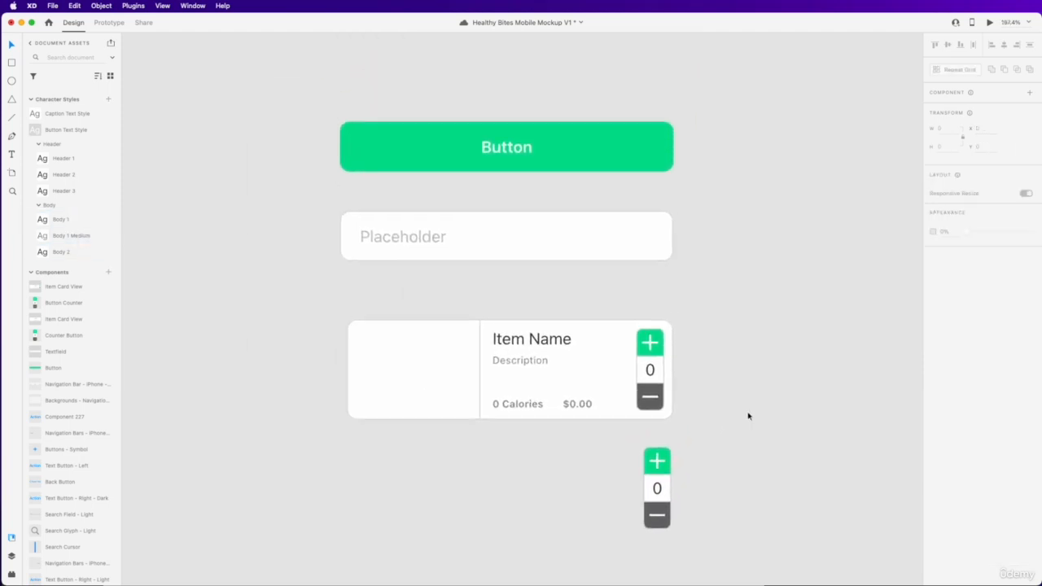
pyautogui.scroll(-2, 748, 416)
pyautogui.scroll(-15, 758, 402)
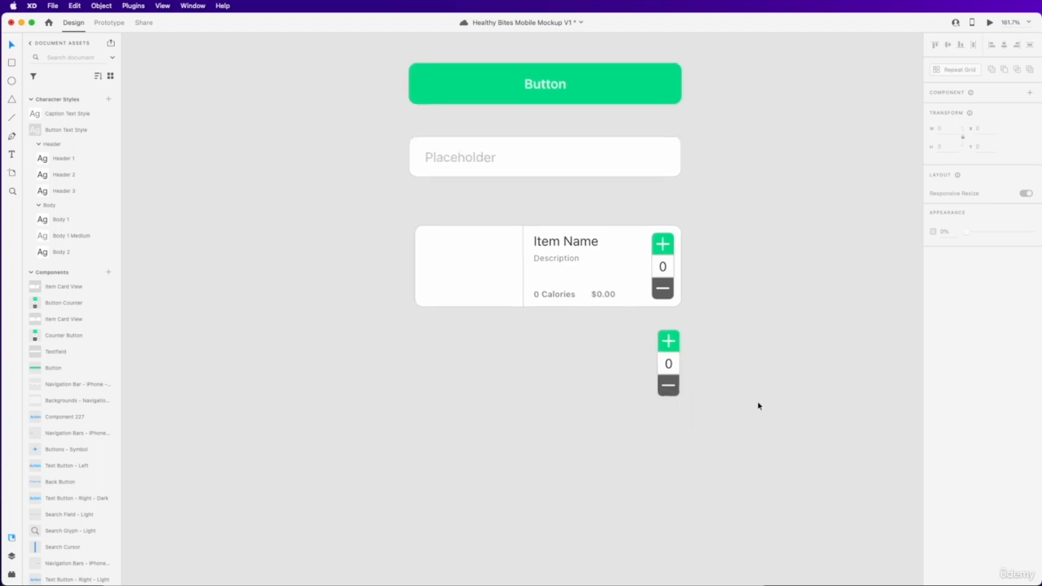
pyautogui.scroll(-3, 758, 402)
pyautogui.scroll(3, 758, 402)
pyautogui.hscroll(5, 758, 402)
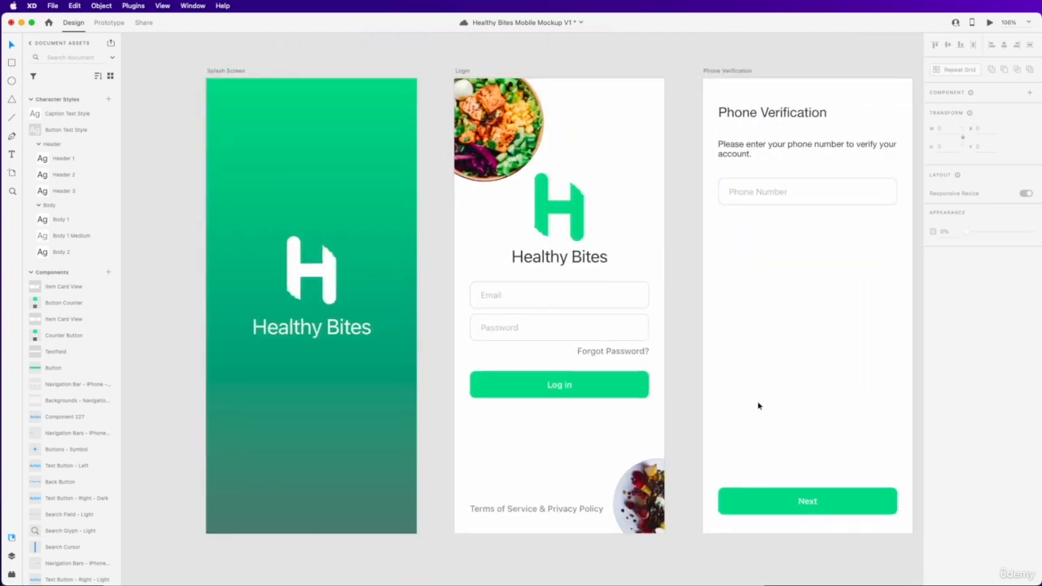
pyautogui.hscroll(2, 621, 403)
pyautogui.hscroll(1, 621, 403)
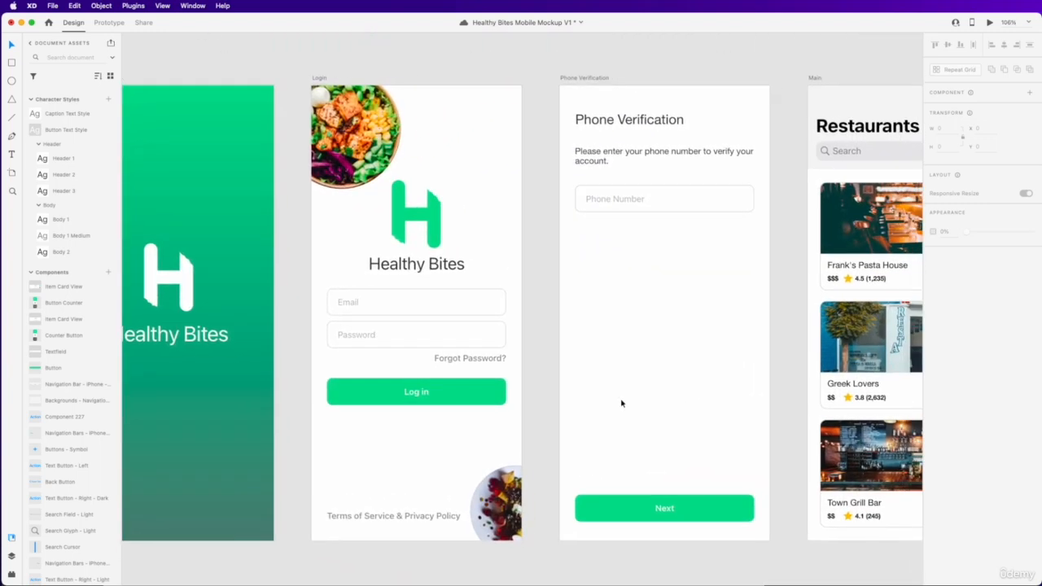
pyautogui.click(672, 511)
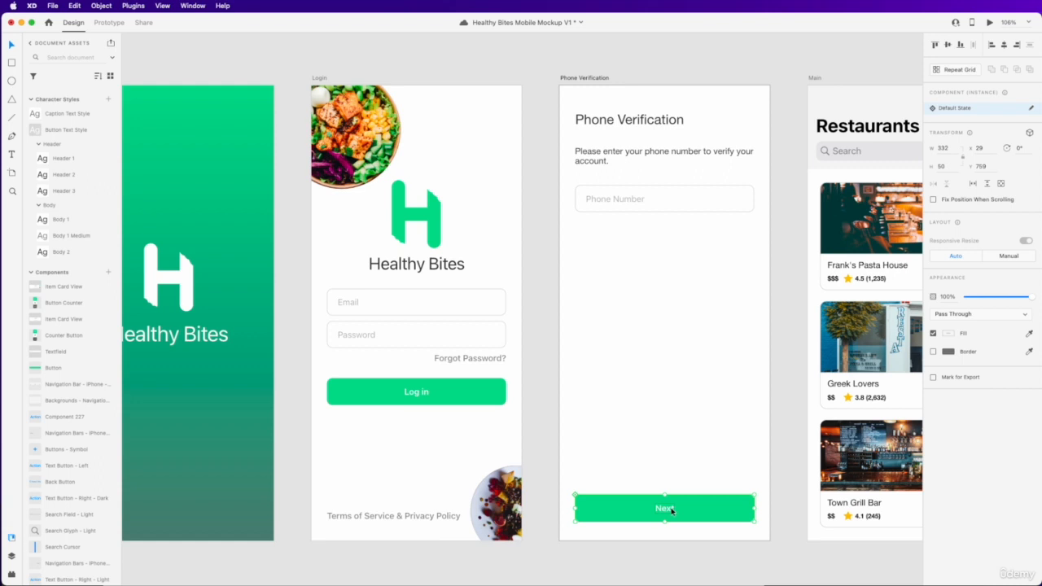
pyautogui.doubleClick(671, 509)
pyautogui.click(680, 447)
pyautogui.hscroll(2, 680, 447)
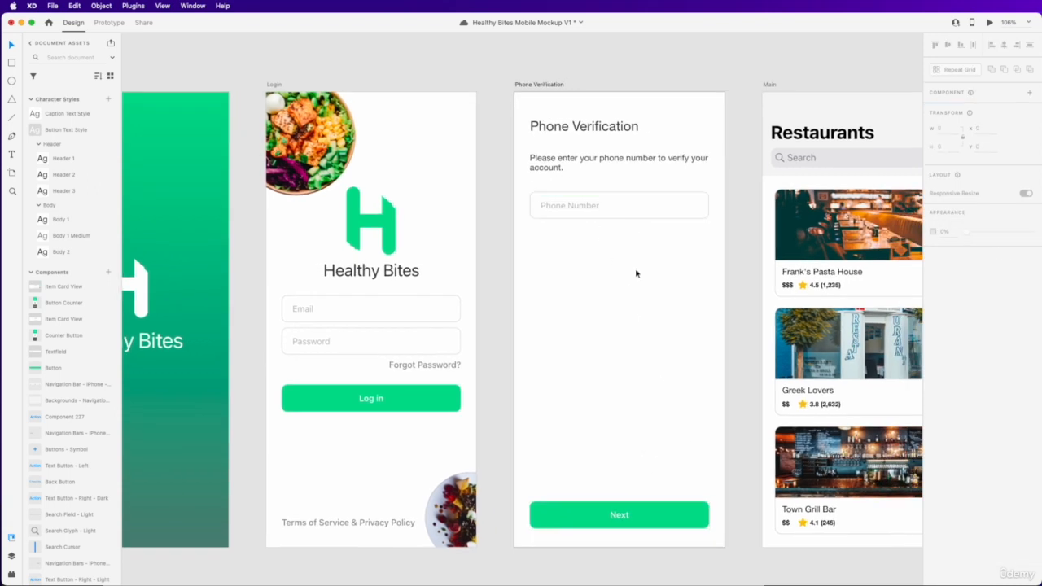
# Apply Header 3 to the Phone Verification title and move it back to the screen's left margin at X 29, Y 39.
pyautogui.click(602, 130)
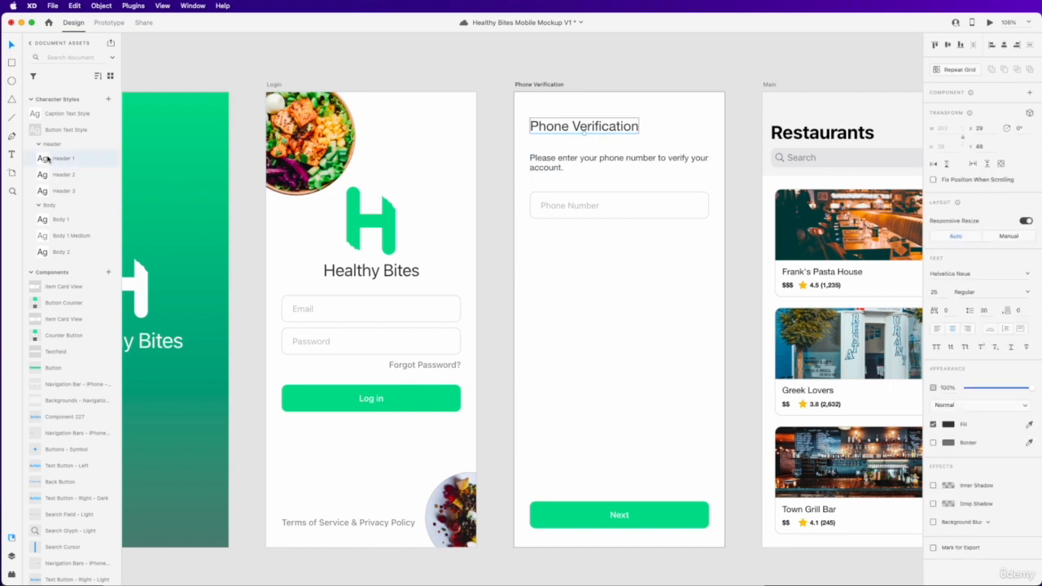
pyautogui.click(78, 194)
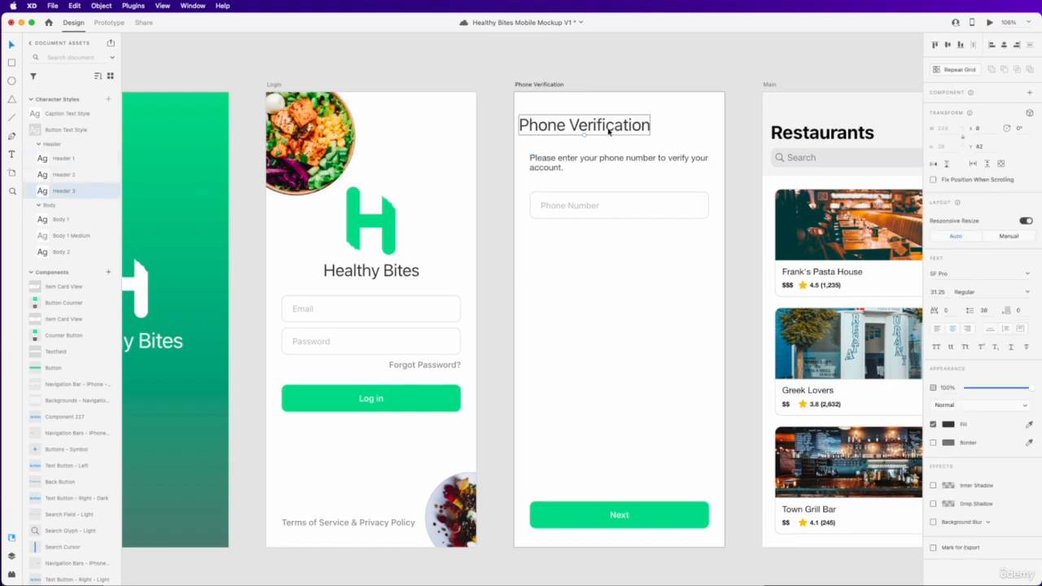
pyautogui.moveTo(609, 132); pyautogui.dragTo(620, 131)
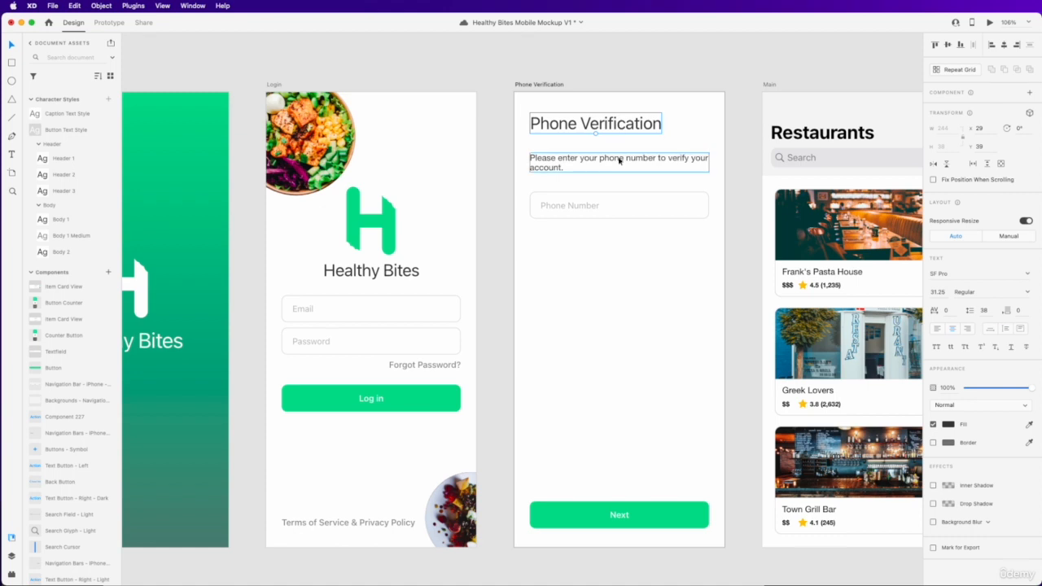
# Apply the Body 1 character style to the instruction paragraph under the Phone Verification title.
pyautogui.click(619, 161)
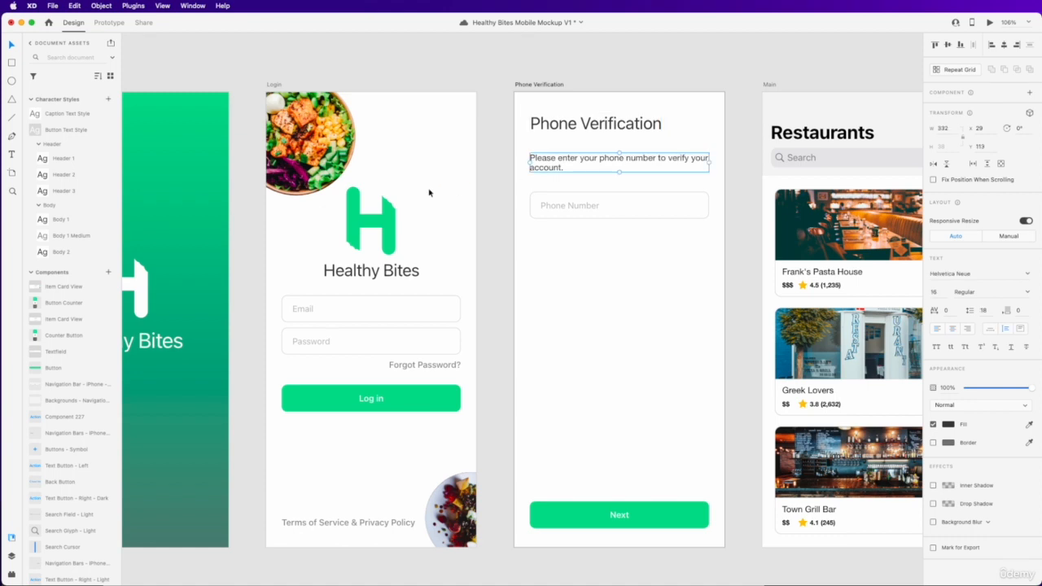
pyautogui.click(70, 221)
pyautogui.click(649, 184)
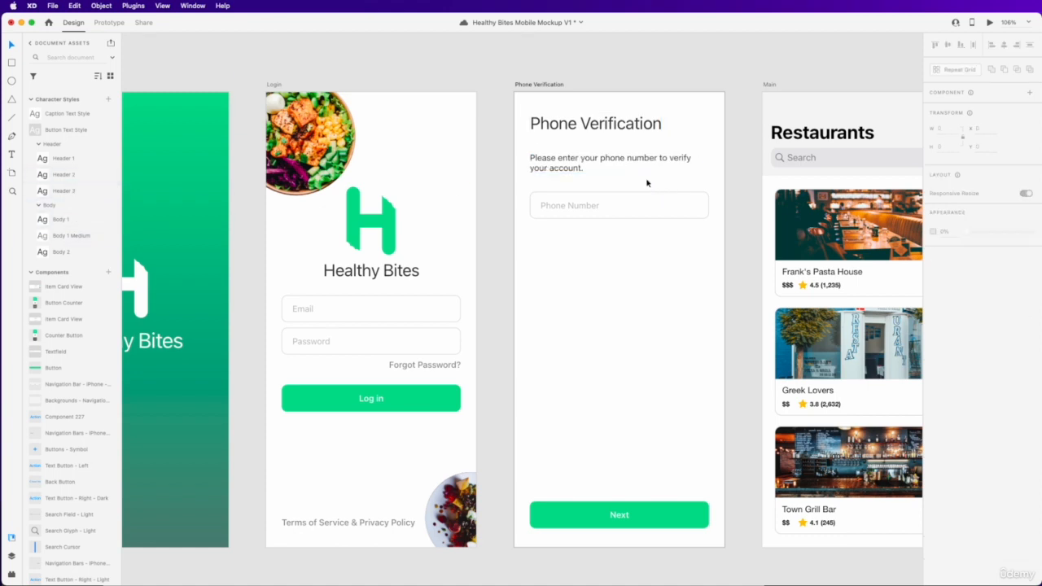
# Apply the Body 1 character style to the Frank's Pasta House name in the first restaurant card on the Main screen.
pyautogui.hscroll(5, 616, 200)
pyautogui.scroll(-2, 616, 200)
pyautogui.hscroll(5, 555, 133)
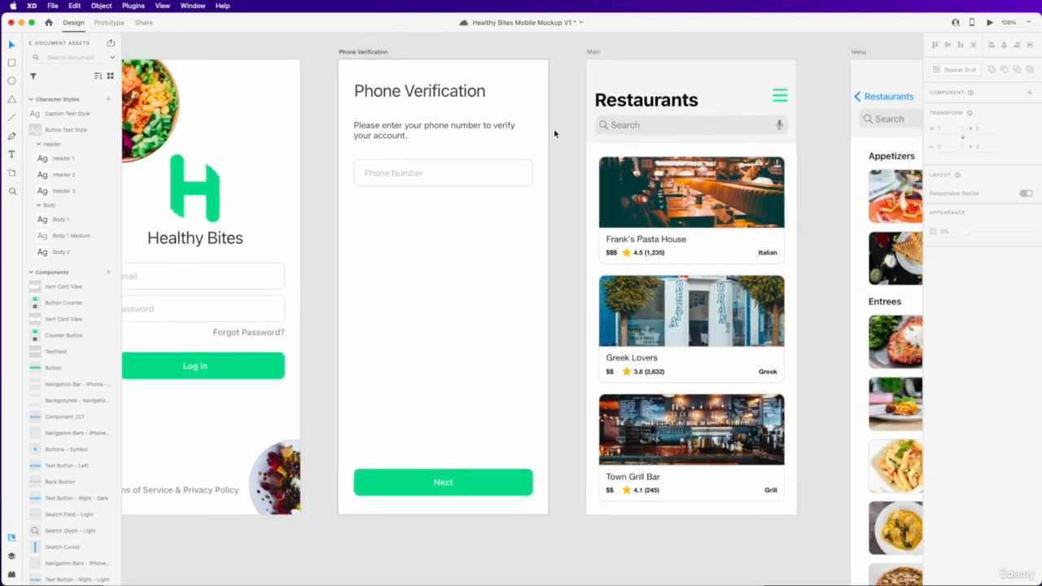
pyautogui.scroll(4, 605, 273)
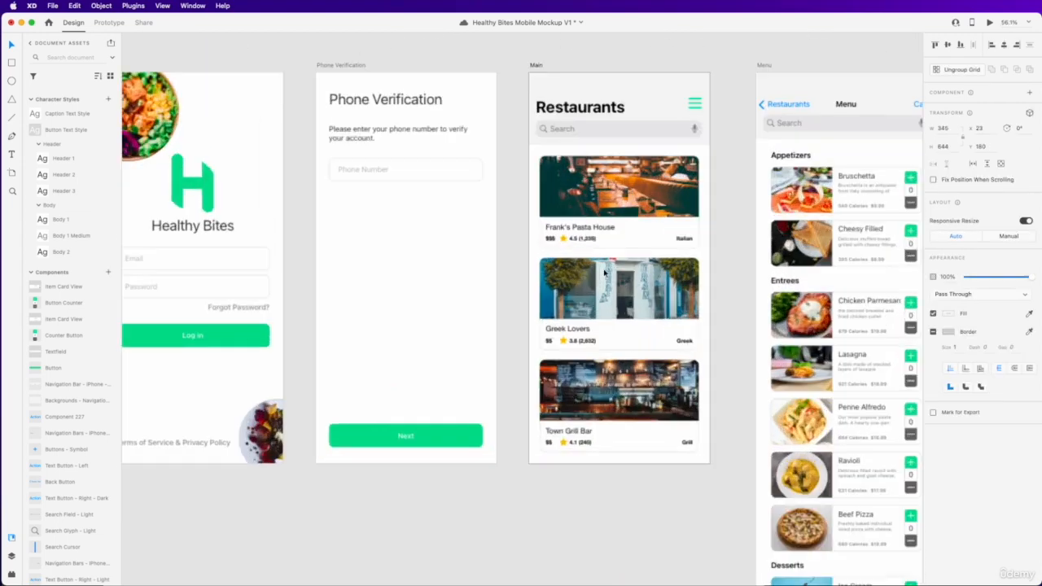
pyautogui.scroll(8, 605, 272)
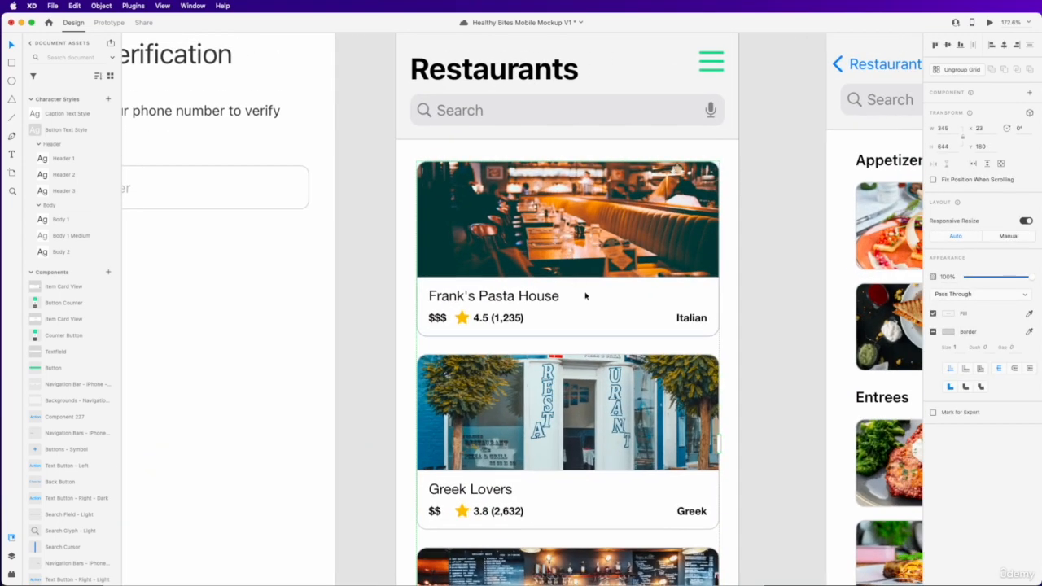
pyautogui.doubleClick(584, 296)
pyautogui.click(543, 297)
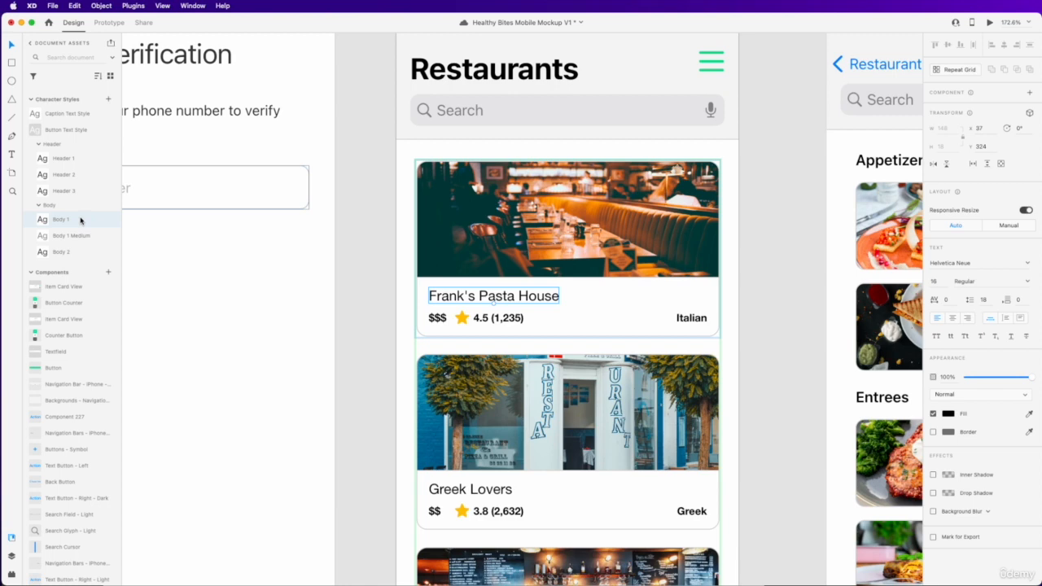
# Apply Caption Text Style to the first restaurant card's $$$ price text and set its weight to Semibold.
pyautogui.click(437, 318)
pyautogui.click(72, 115)
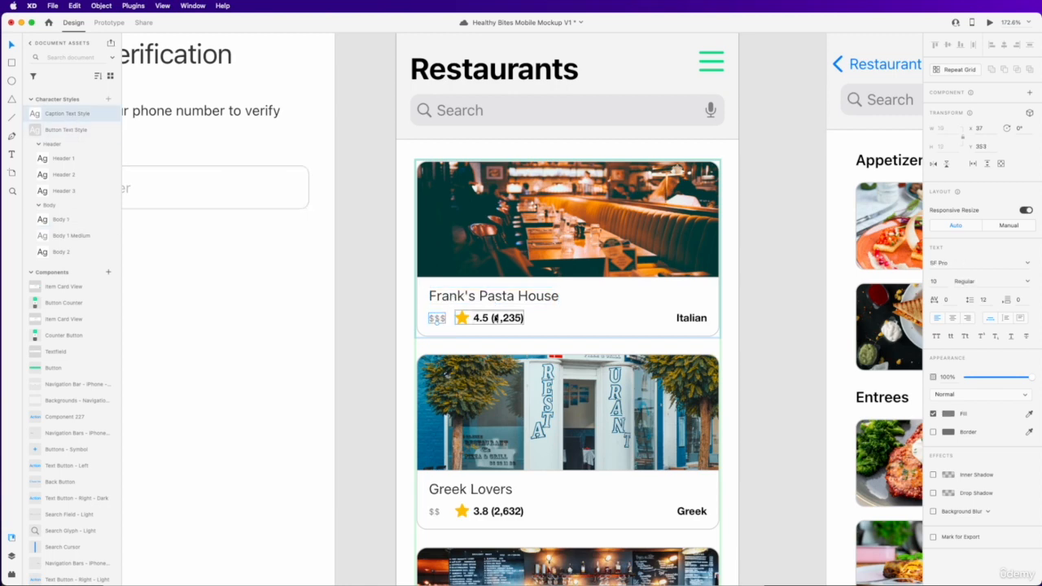
pyautogui.click(1026, 282)
pyautogui.click(968, 359)
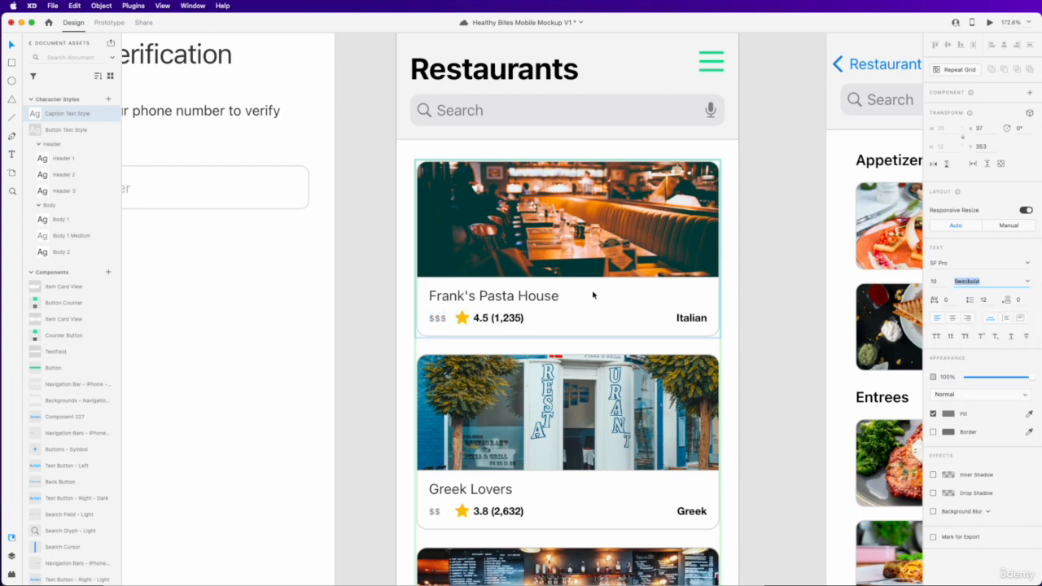
# Apply Caption Text Style in Semibold to the first restaurant card's rating text and nudge it up to Y 352 beside the star.
pyautogui.doubleClick(507, 318)
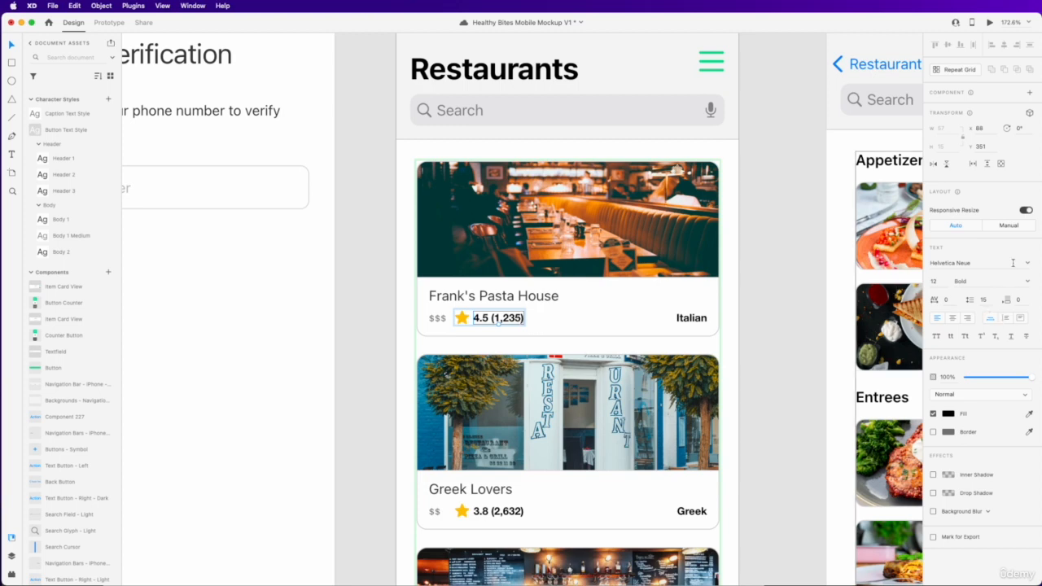
pyautogui.click(72, 113)
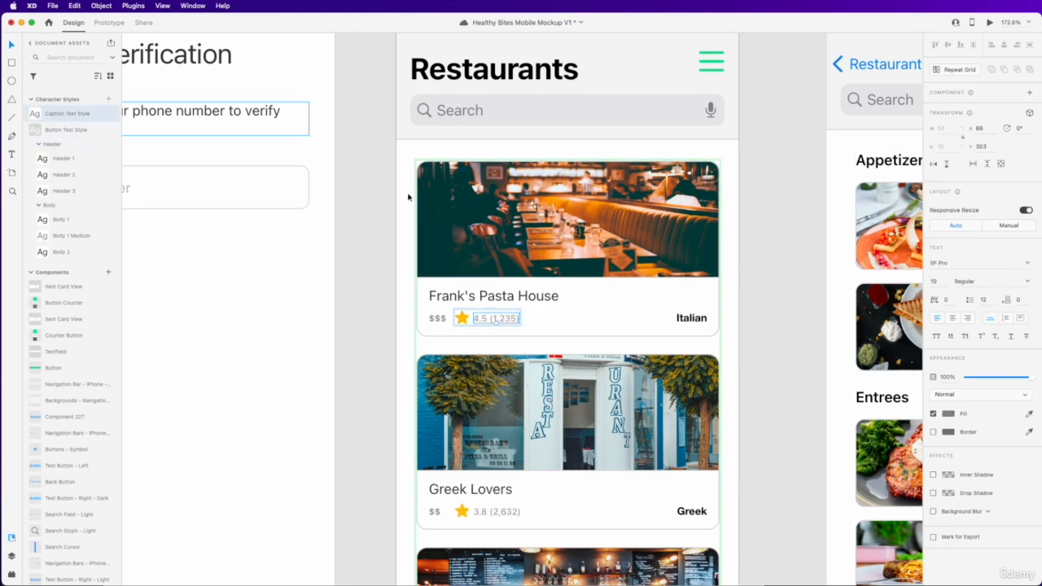
pyautogui.click(1027, 281)
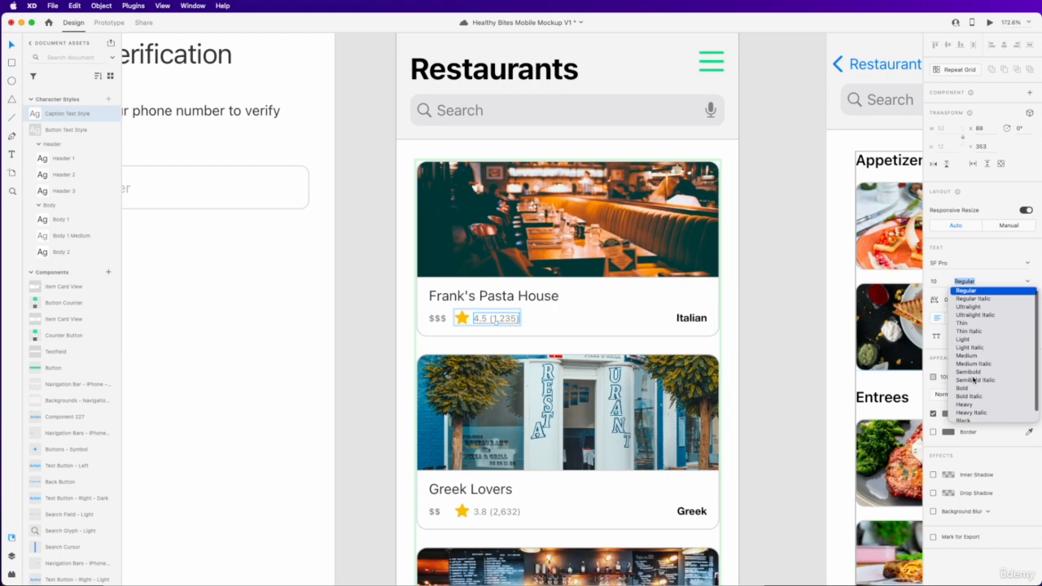
pyautogui.click(972, 373)
pyautogui.moveTo(504, 319); pyautogui.dragTo(504, 318)
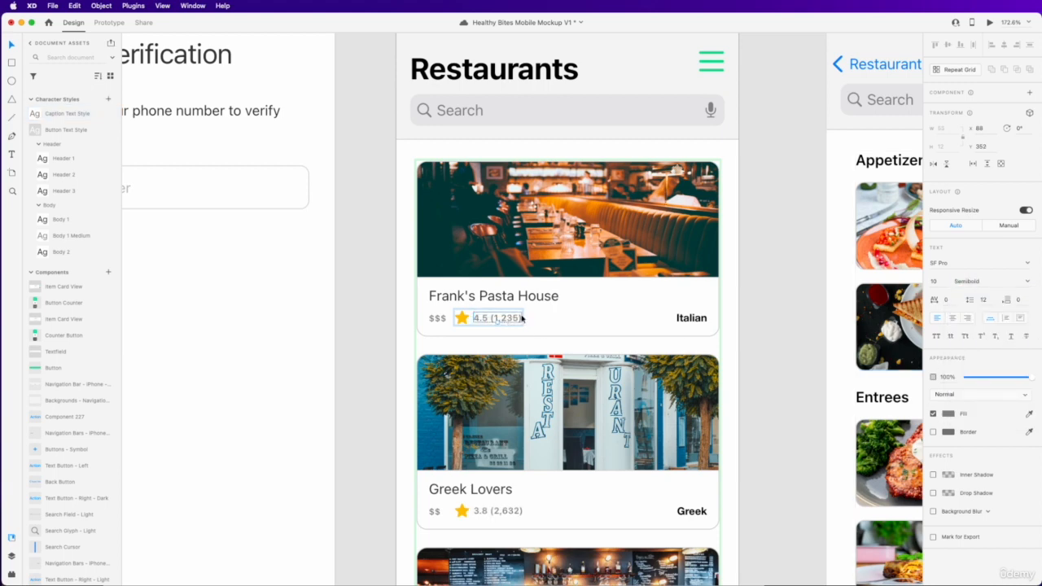
# Apply Caption Text Style to the first restaurant card's Italian cuisine label and set its weight to Semibold.
pyautogui.click(691, 324)
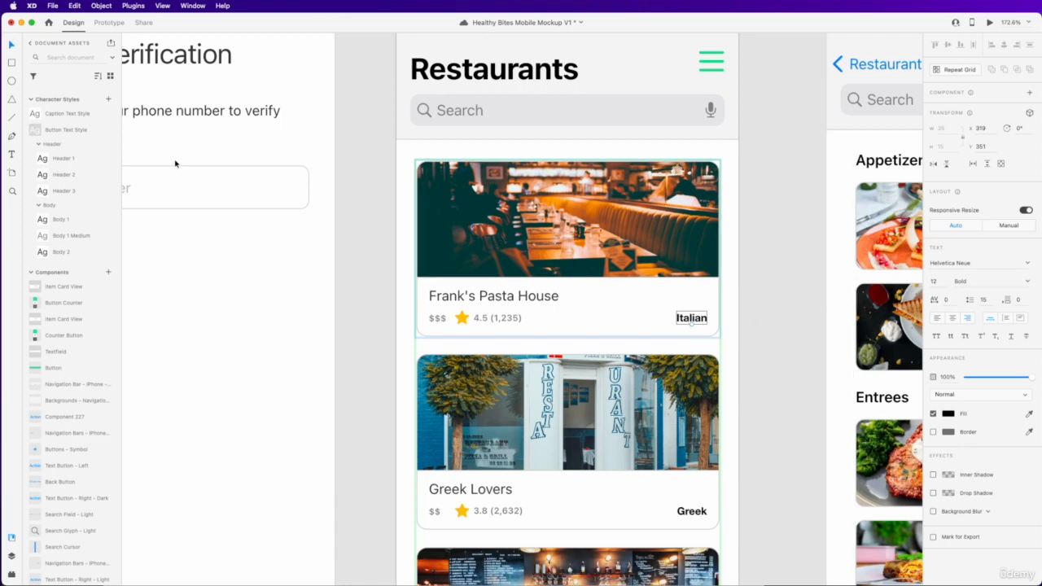
pyautogui.rightClick(67, 122)
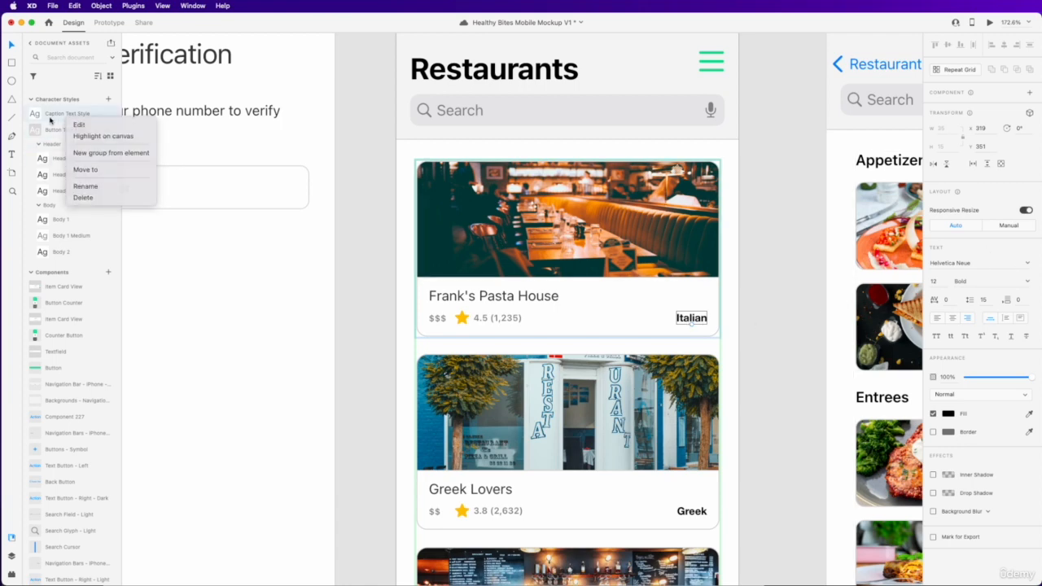
pyautogui.click(61, 114)
pyautogui.click(1028, 282)
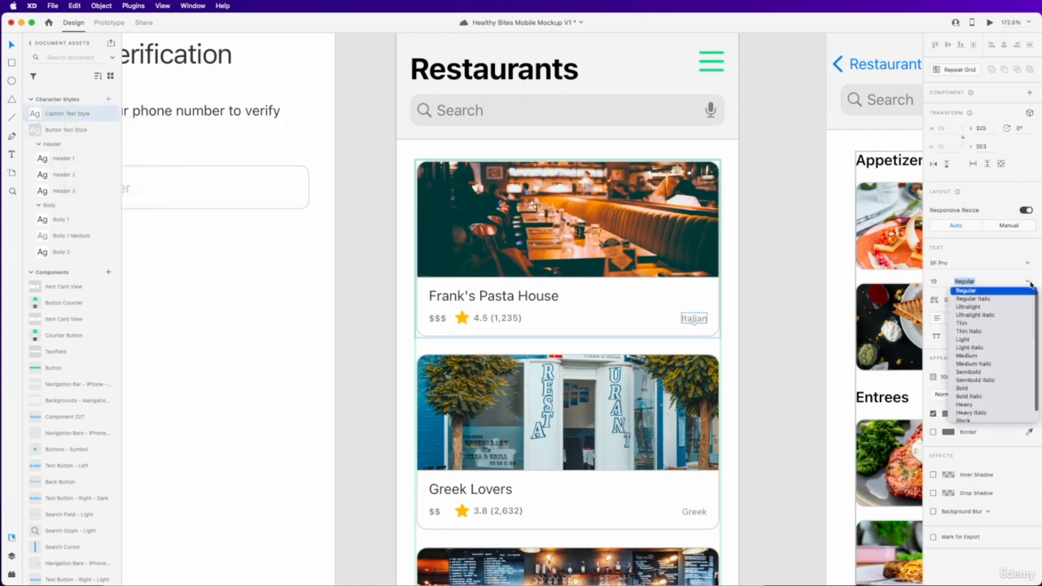
pyautogui.click(971, 372)
pyautogui.click(778, 353)
# Review the restyled restaurant cards and compare all Login and Ordering screens for visual consistency.
pyautogui.scroll(-3, 766, 358)
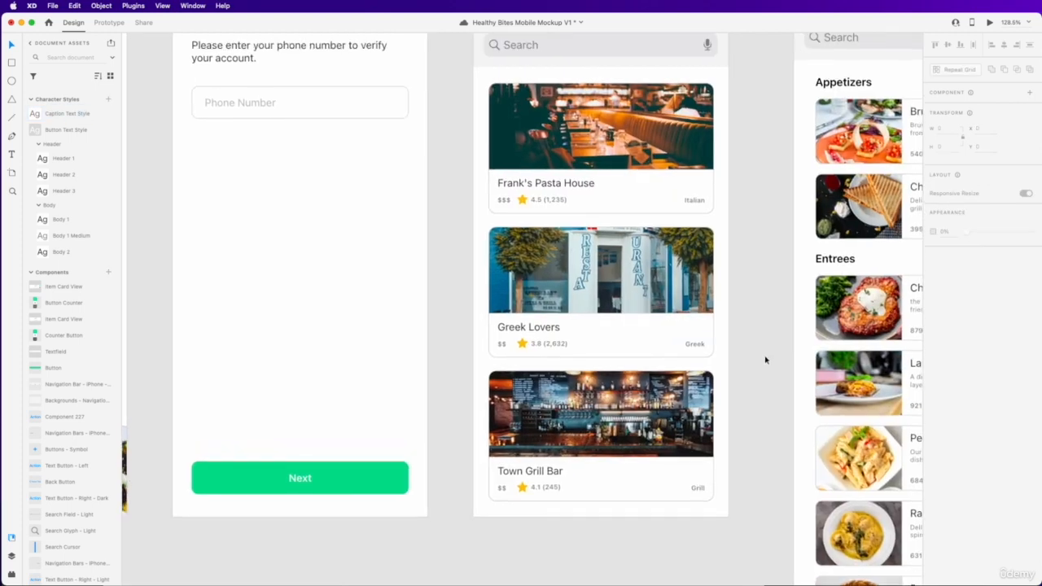
pyautogui.scroll(1, 765, 359)
pyautogui.scroll(1, 765, 359)
pyautogui.scroll(-5, 776, 282)
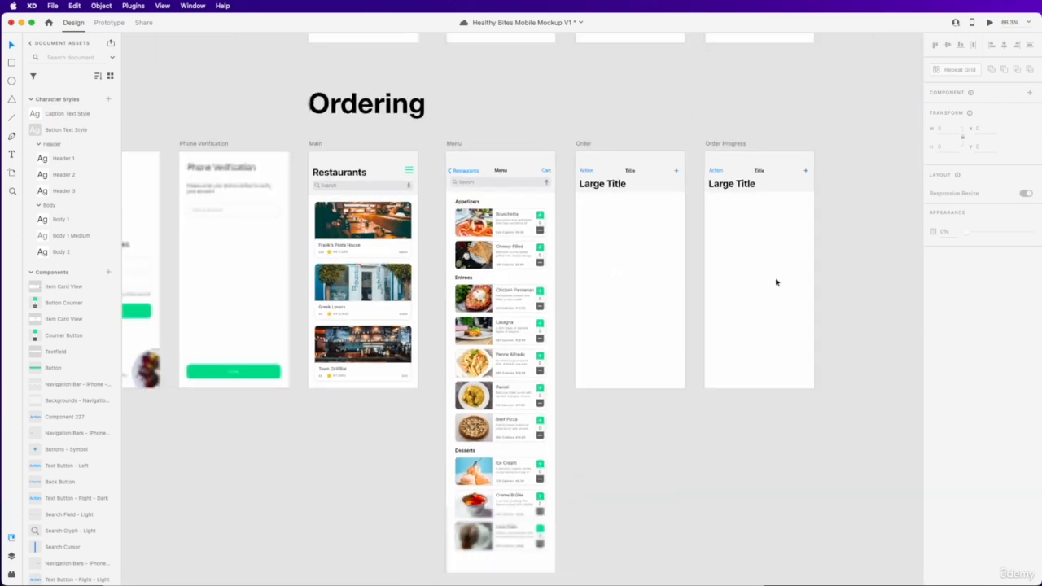
pyautogui.hscroll(-5, 775, 282)
pyautogui.scroll(-1, 775, 282)
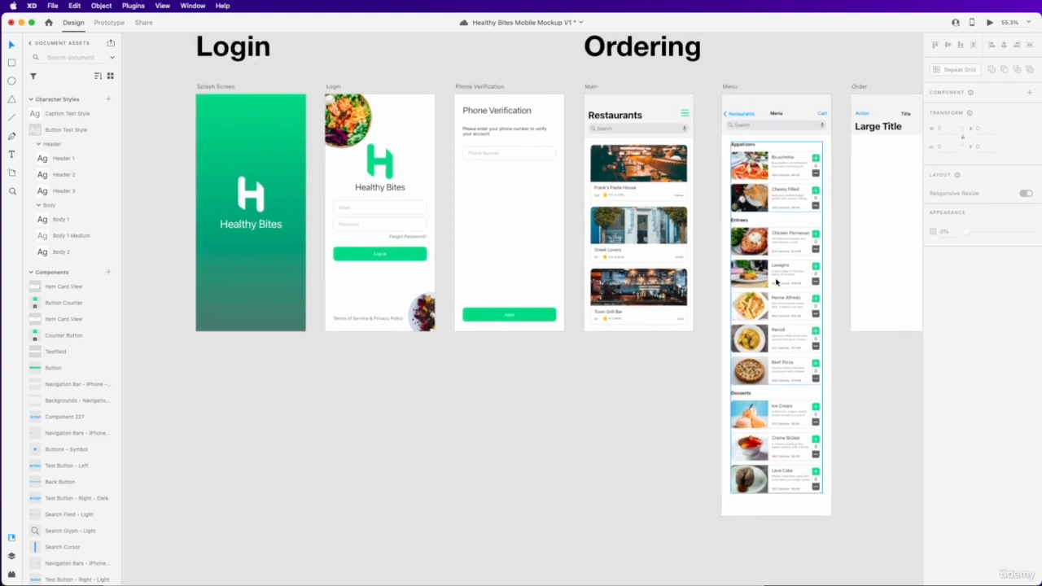
pyautogui.scroll(-3, 775, 282)
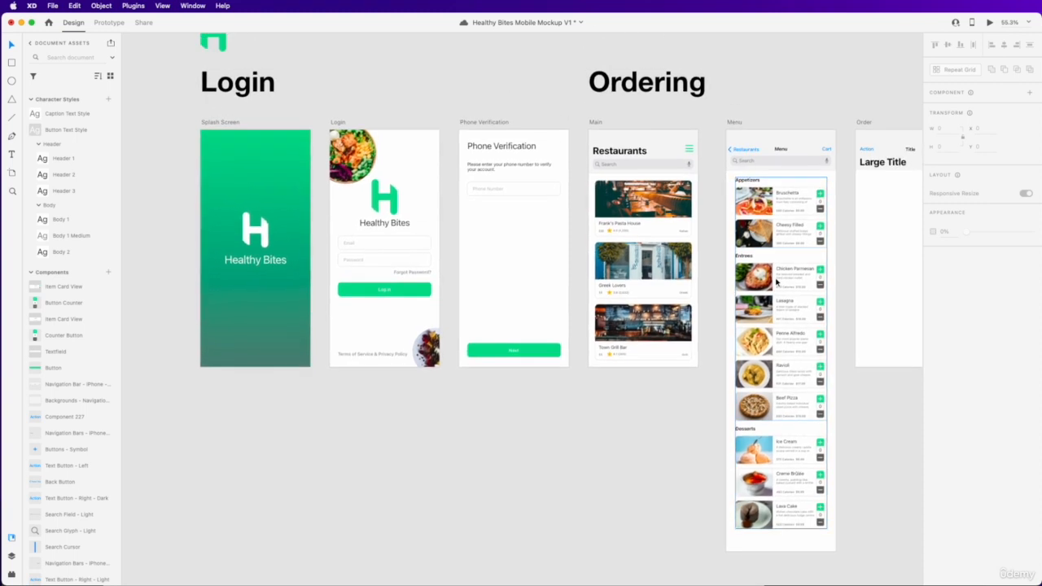
pyautogui.scroll(3, 775, 282)
pyautogui.scroll(-5, 775, 282)
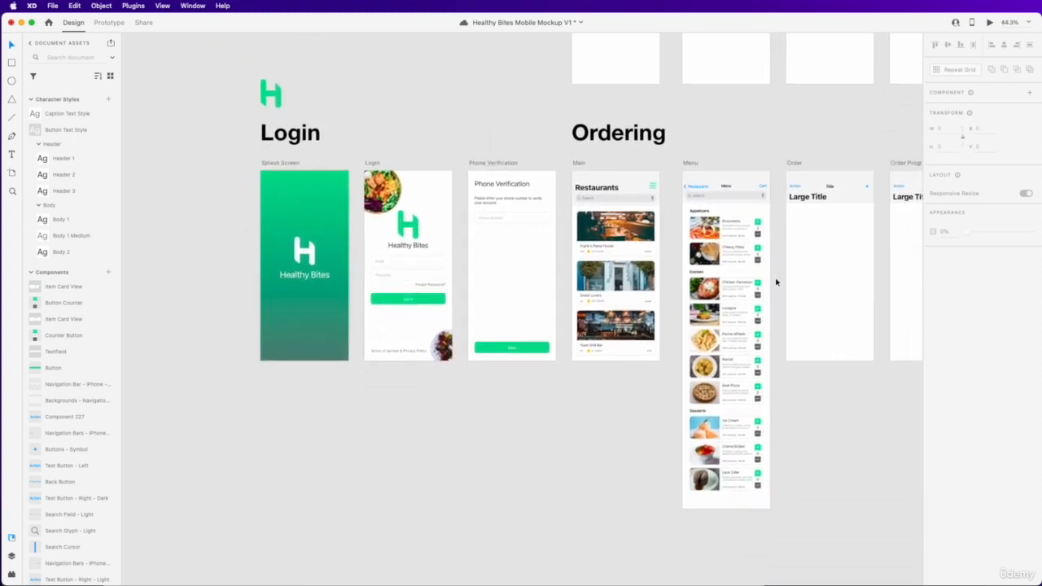